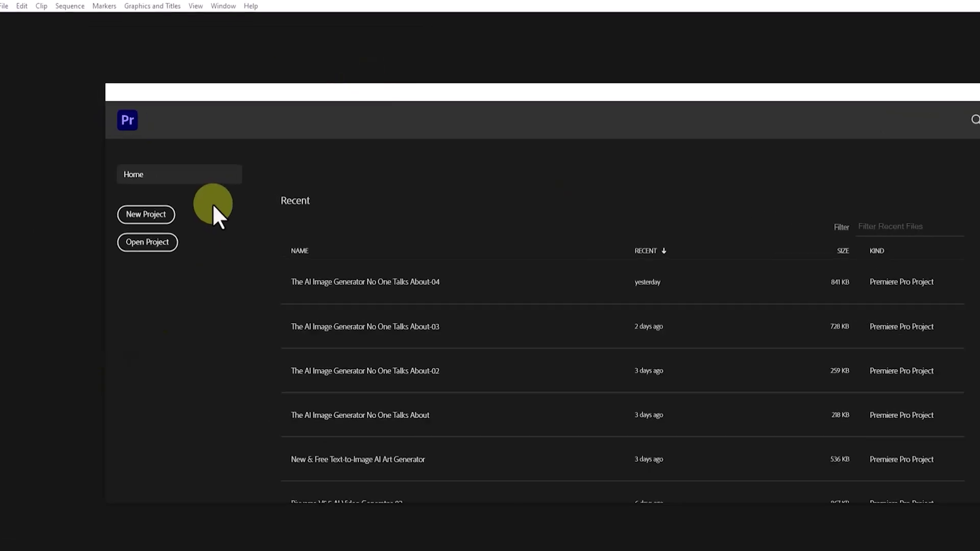
Create a new Premiere Pro project named ImanGlobal in the 000-179-Animation folder.
left_click(160, 217)
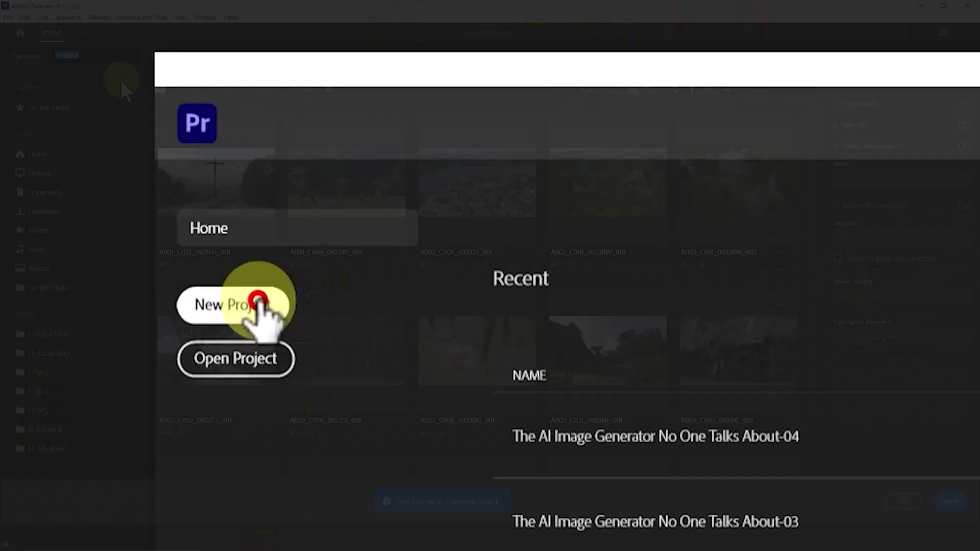
type("ImanGlobal")
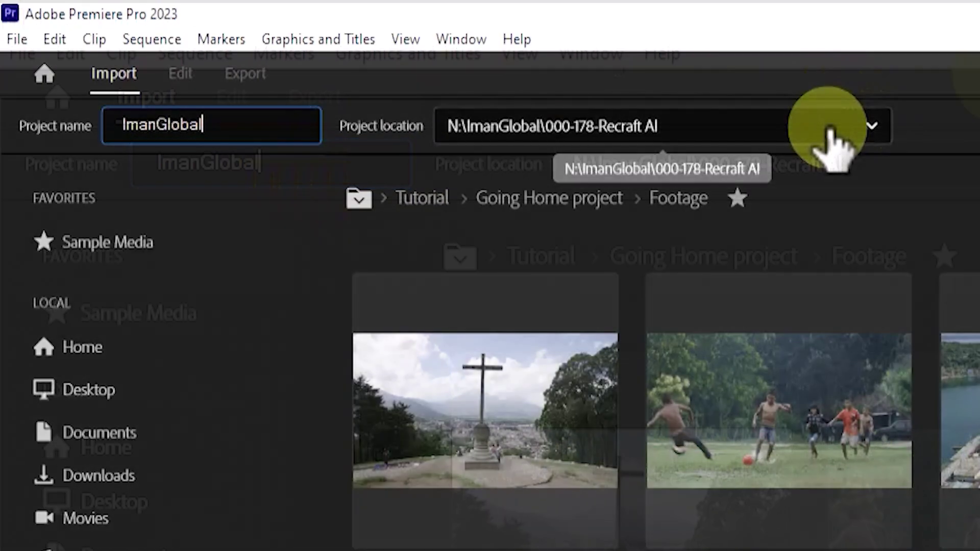
left_click(832, 130)
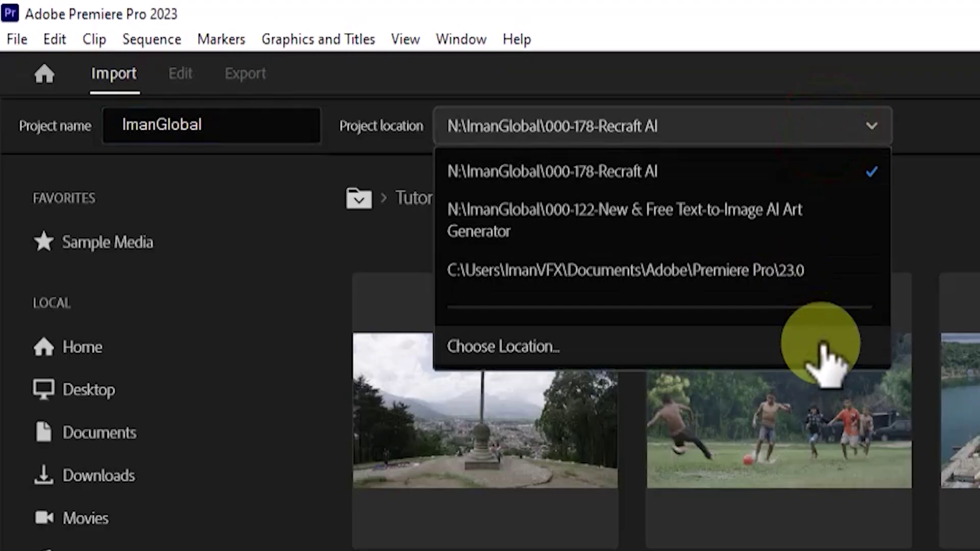
left_click(821, 344)
left_click(853, 462)
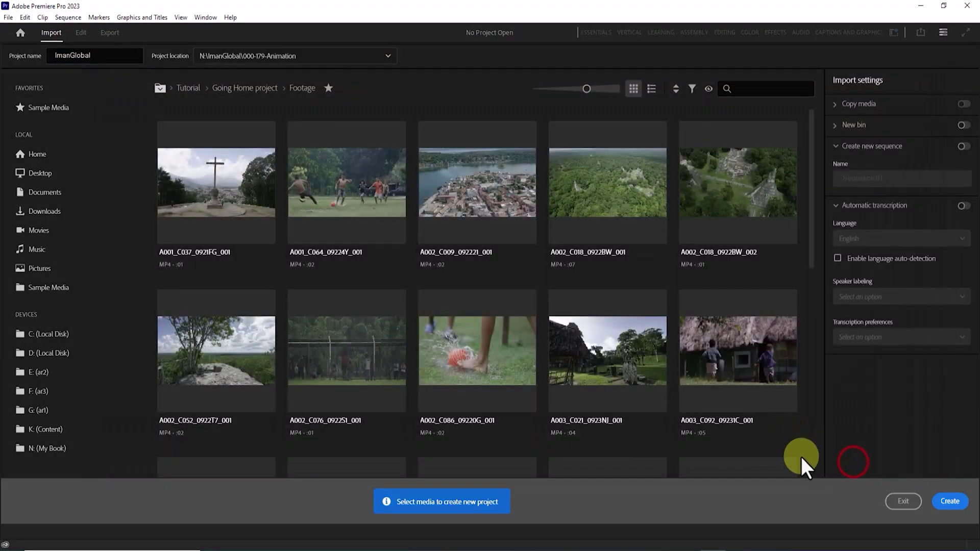
left_click(950, 501)
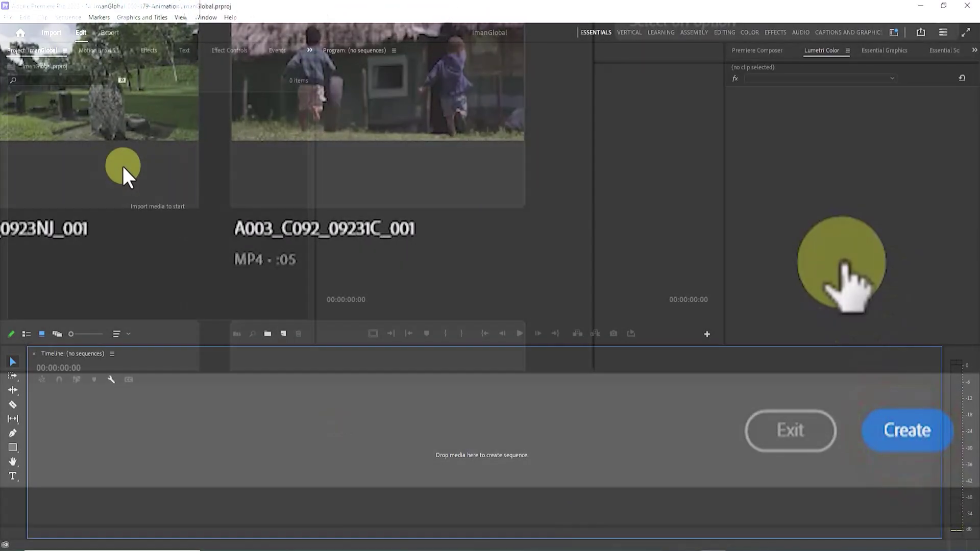
Import the clip 9508464-hd_1920_1080_25fps.mp4 into the Project panel.
right_click(161, 141)
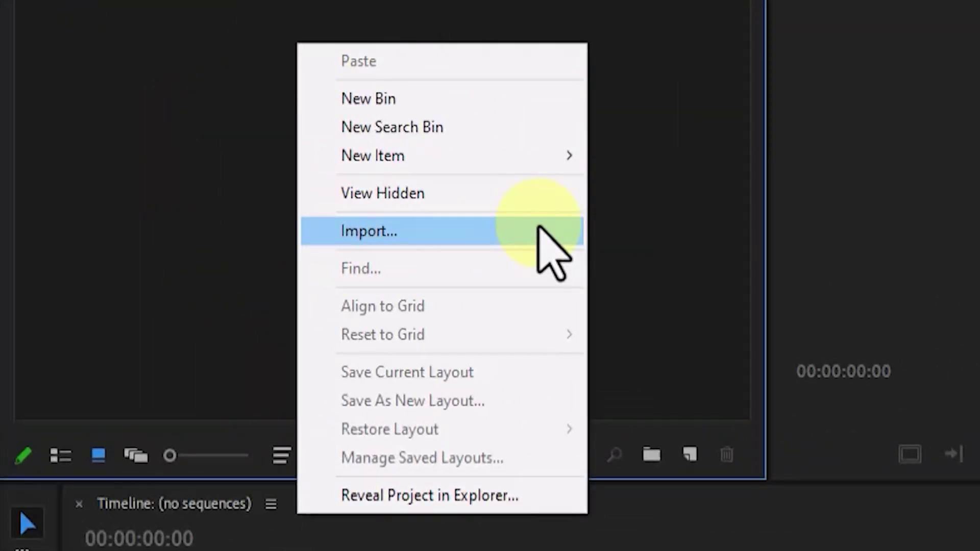
left_click(539, 228)
left_click(308, 253)
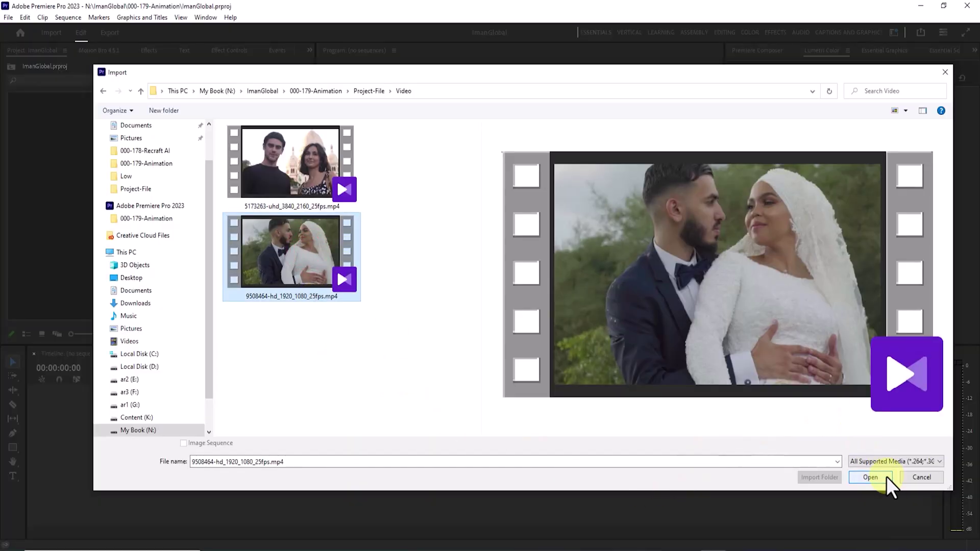
left_click(870, 478)
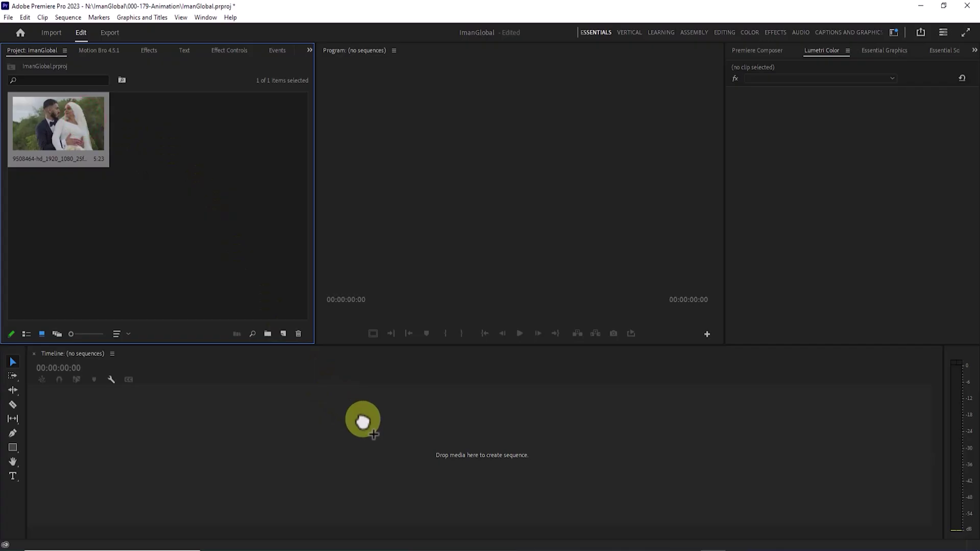
Drop the wedding clip onto the Timeline as a new sequence and park the playhead at 00:00:01:10.
left_click_drag(367, 425, 369, 425)
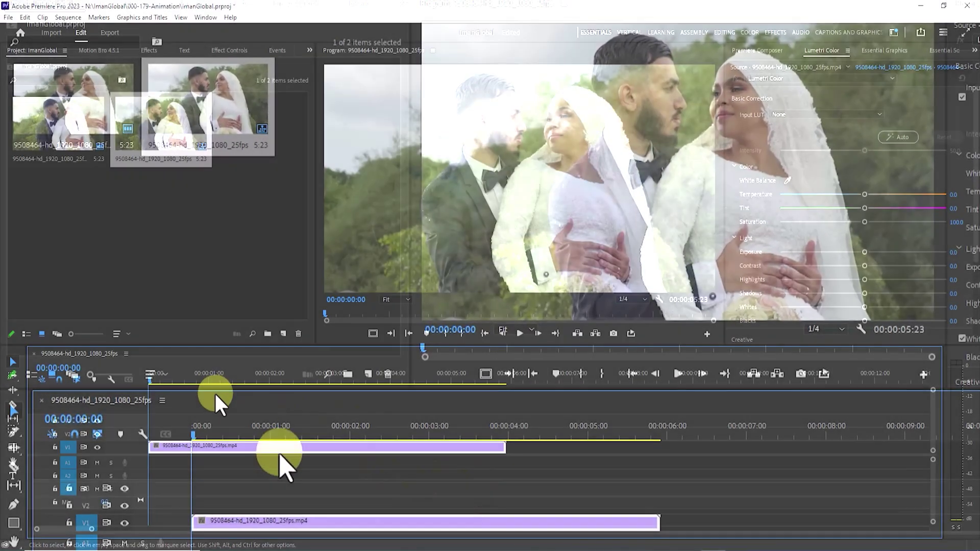
left_click(241, 426)
left_click(319, 425)
left_click(464, 425)
left_click(494, 380)
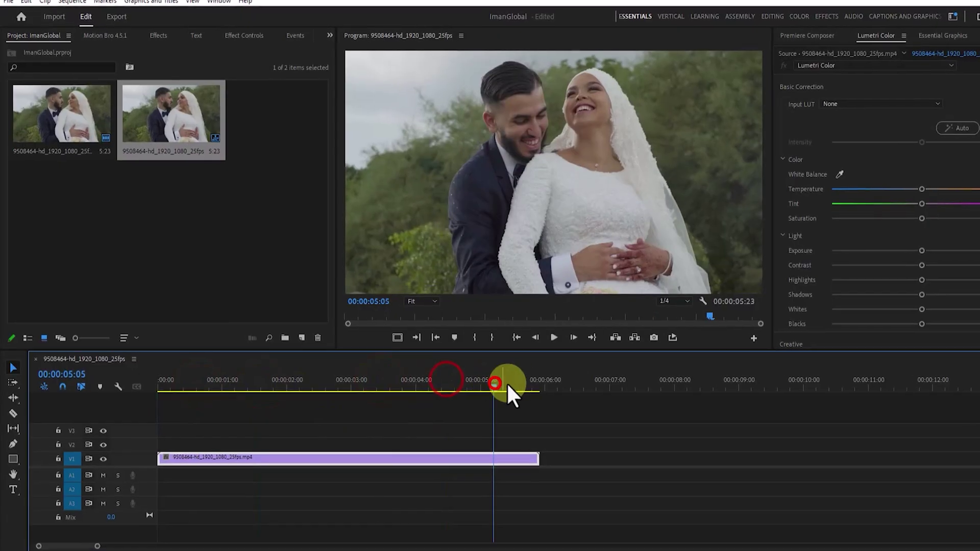
left_click(393, 382)
left_click(292, 379)
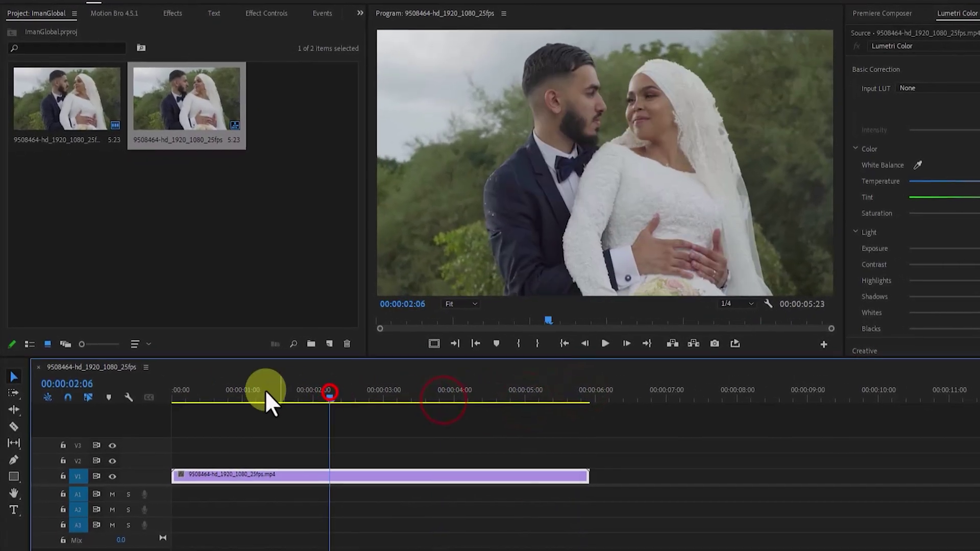
left_click(194, 392)
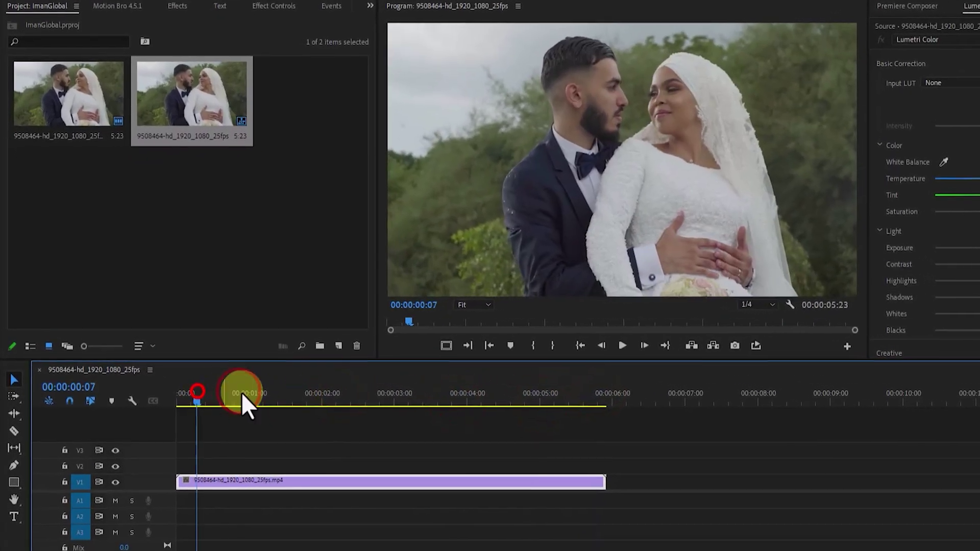
left_click(335, 393)
left_click(271, 392)
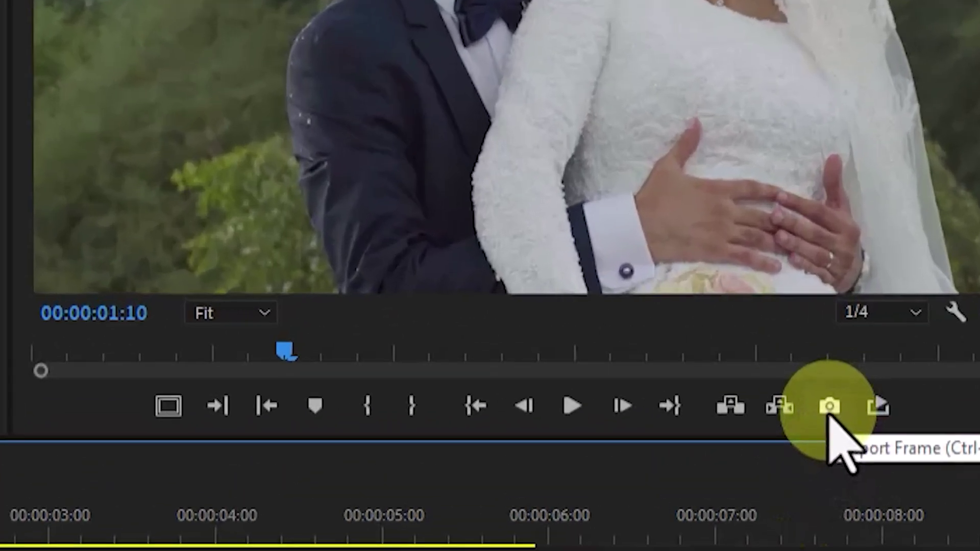
Save the current frame as JPEG still ImanGlobal in the Project-File folder.
left_click(830, 409)
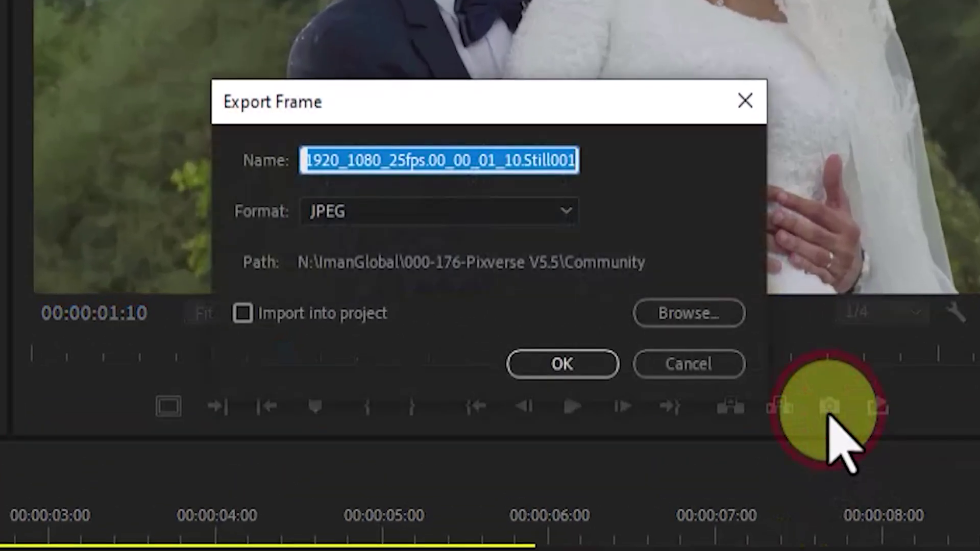
type("ImanGlobal")
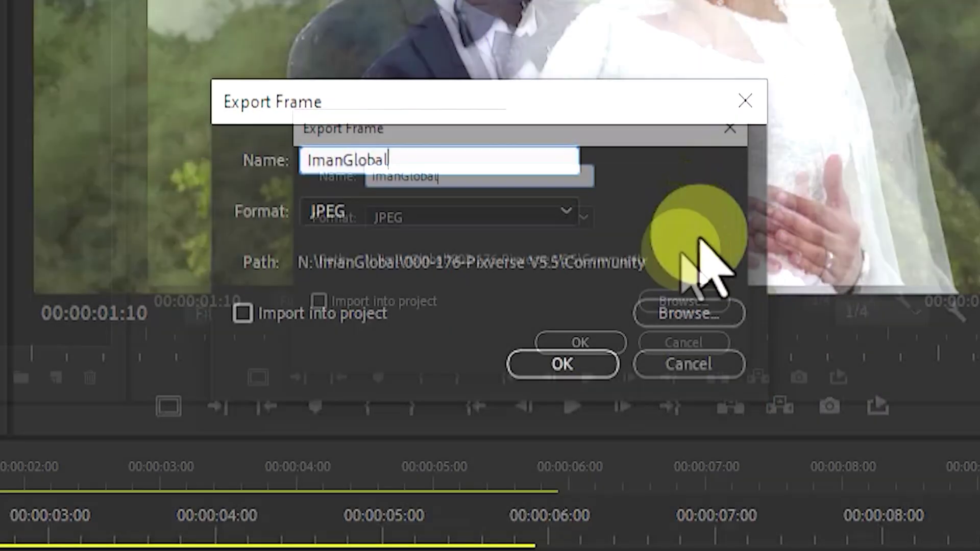
left_click(569, 211)
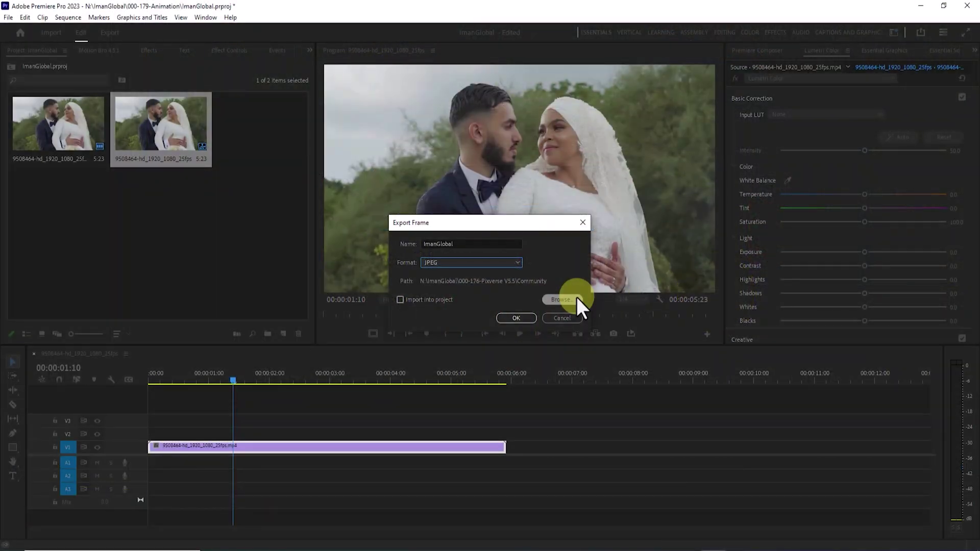
left_click(712, 302)
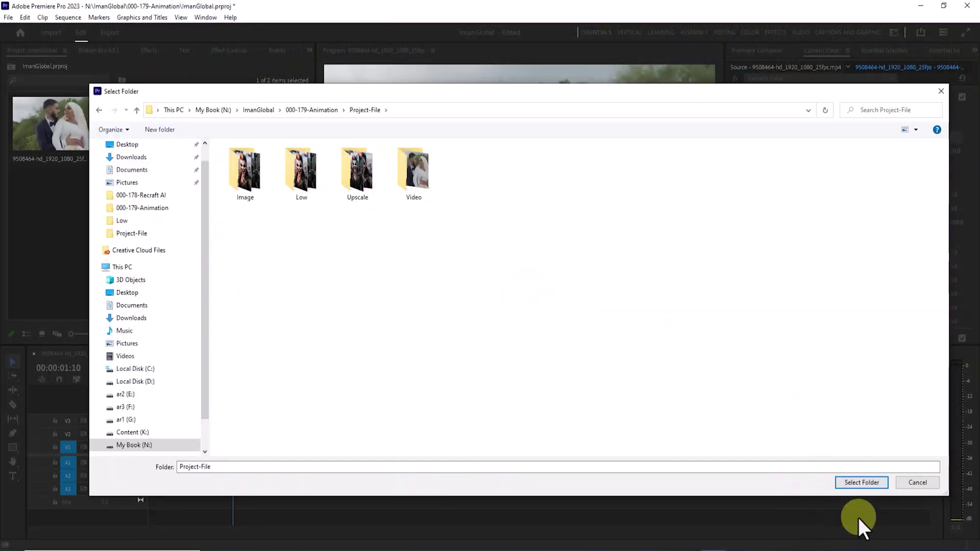
left_click(851, 483)
left_click(515, 318)
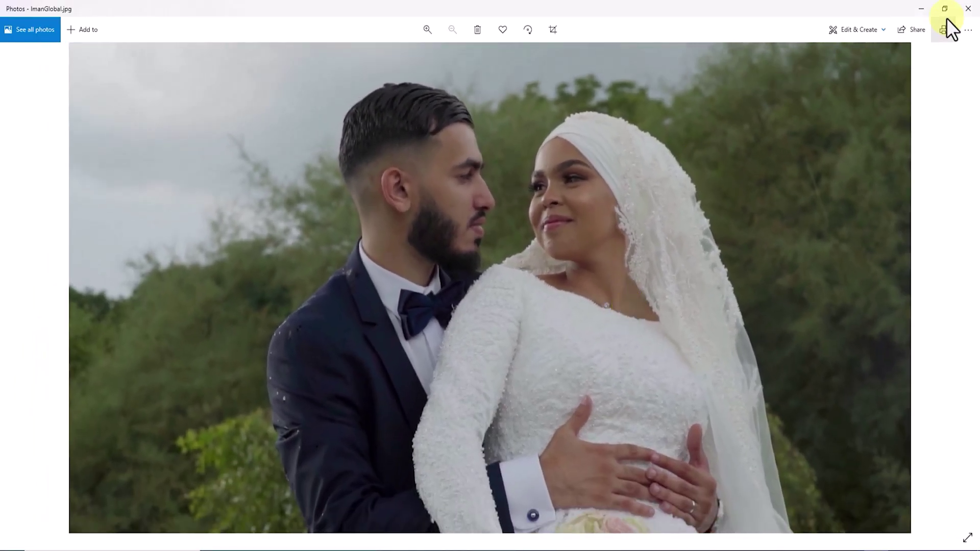
Close the Photos viewer showing ImanGlobal.jpg.
left_click(962, 8)
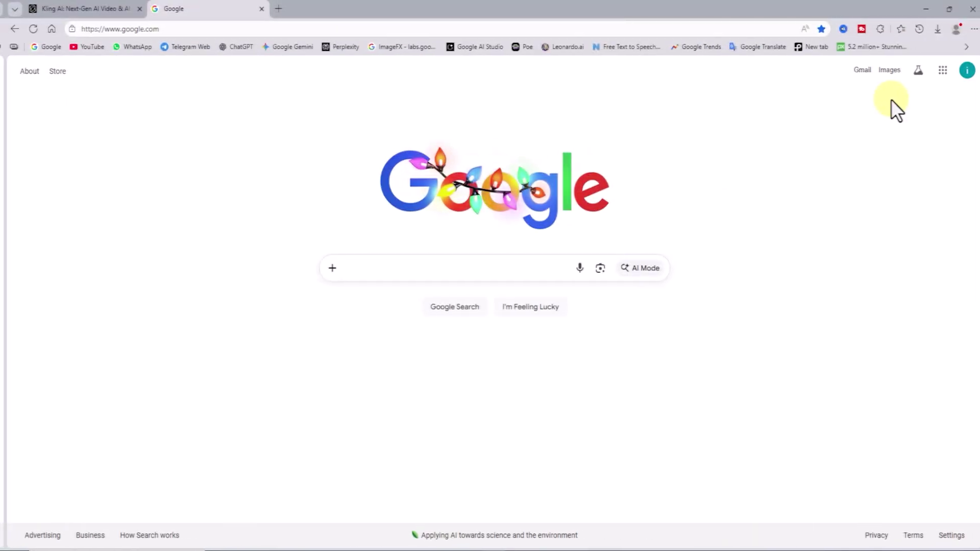
Search Google Images for 'Hong Kong aerial view 4k' and preview the Storyblocks timelapse result.
left_click(889, 70)
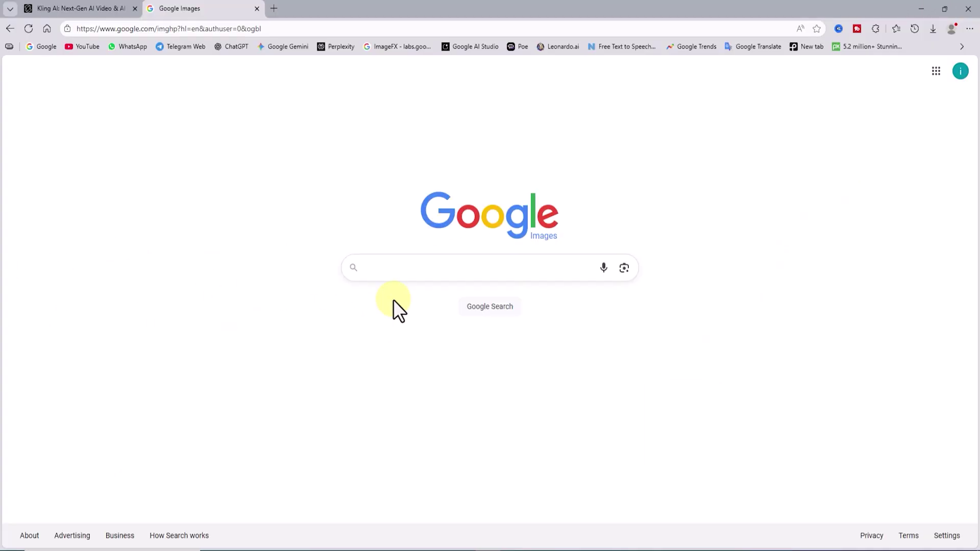
type("Hong Kong aerial view 4k")
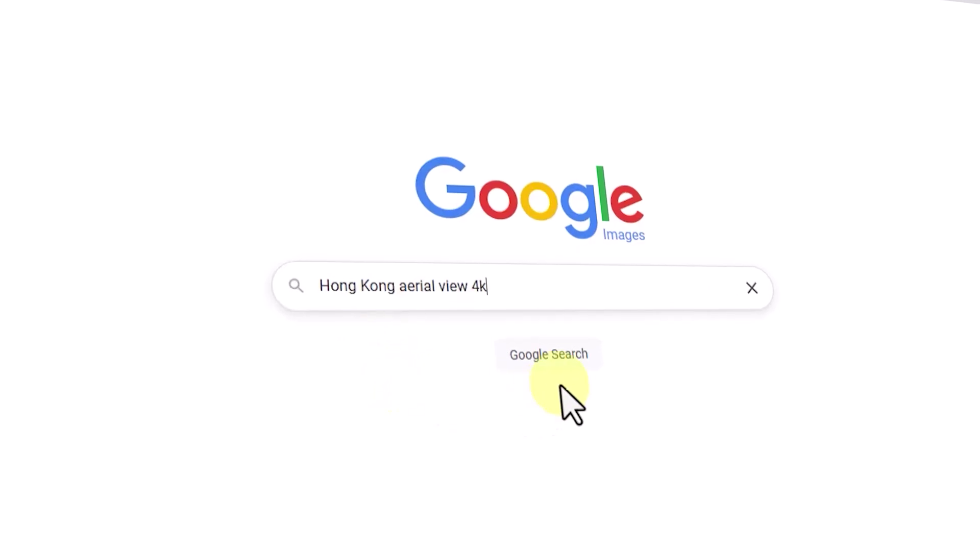
left_click(587, 359)
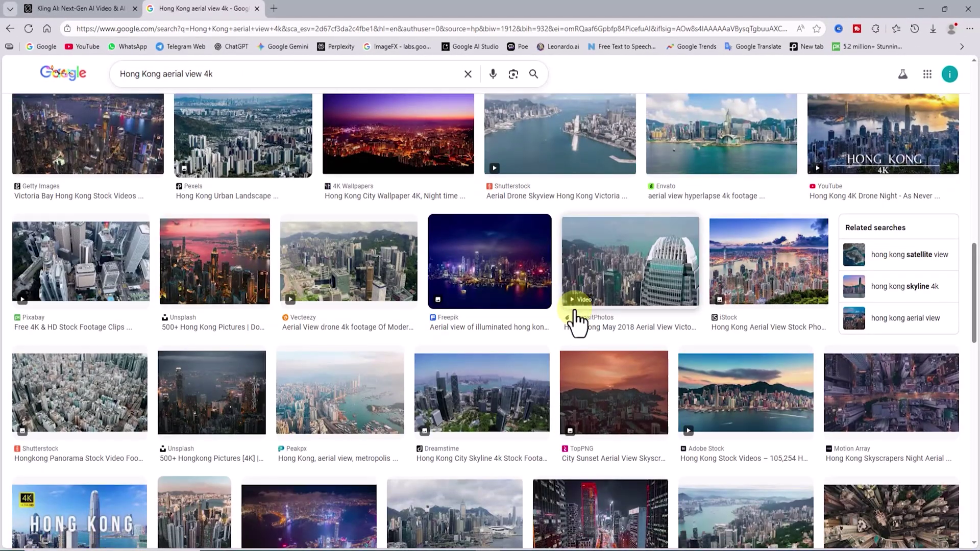
scroll(574, 324, "down", 3)
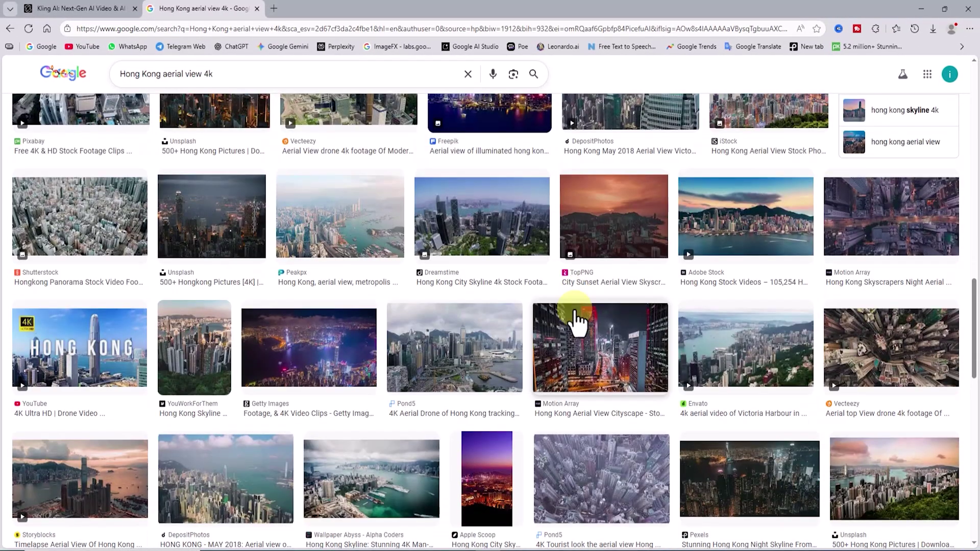
scroll(577, 319, "down", 3)
scroll(577, 319, "down", 3)
scroll(577, 316, "up", 2)
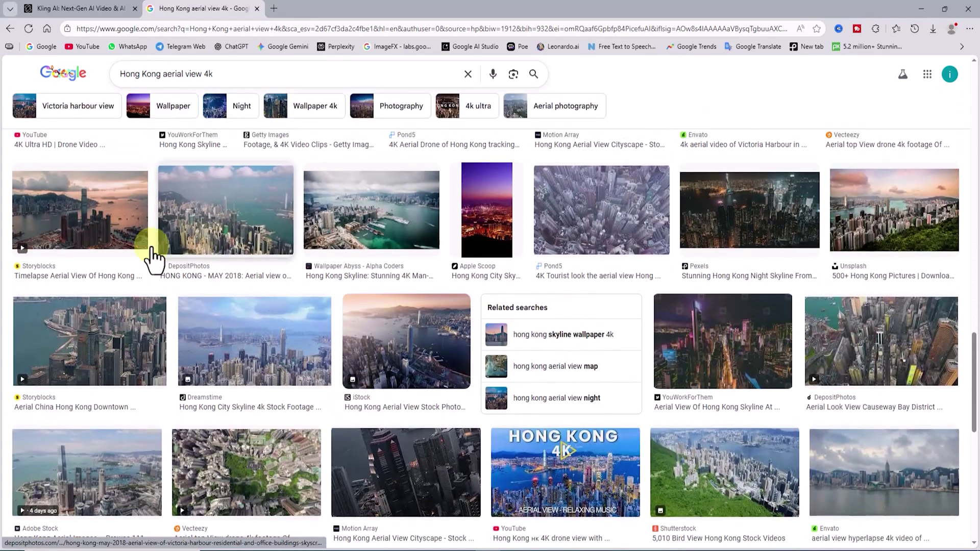
left_click(99, 207)
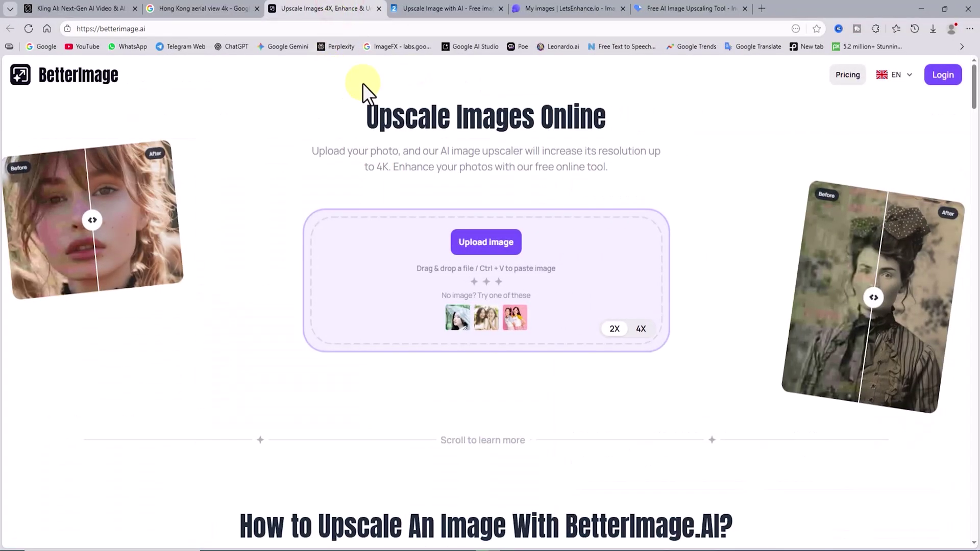
Load the city skyline jpg into iLoveIMG's upscaler and upscale it 2x to 3,072 × 2,048 px.
left_click(465, 8)
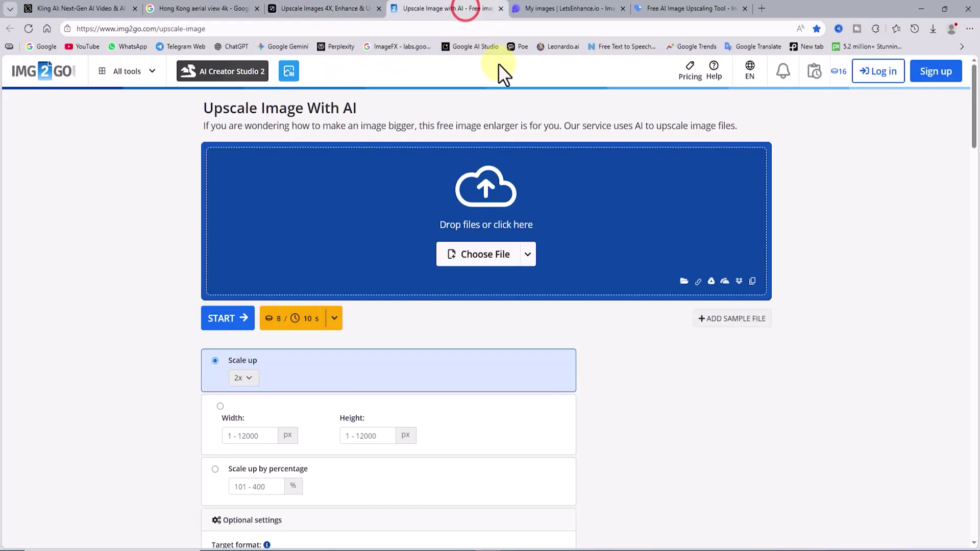
left_click(590, 7)
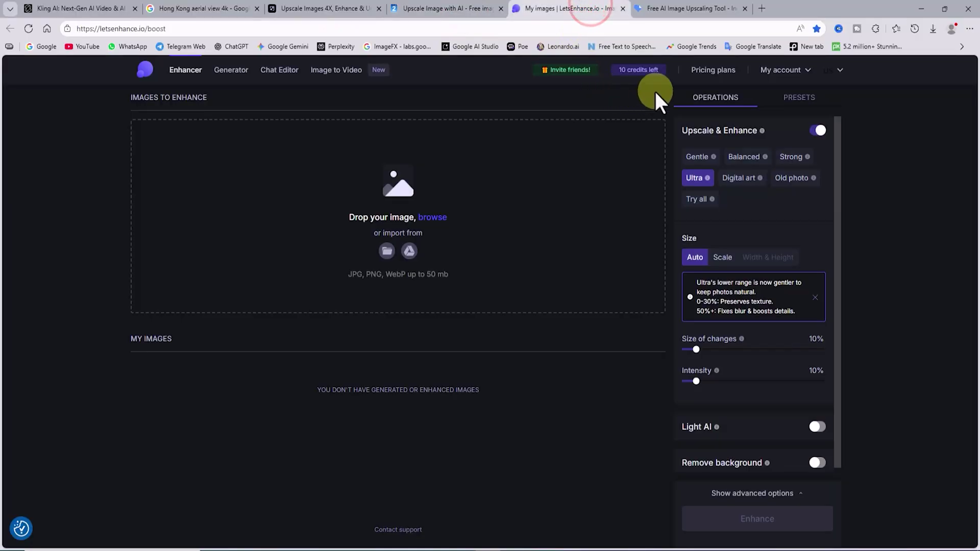
left_click(690, 8)
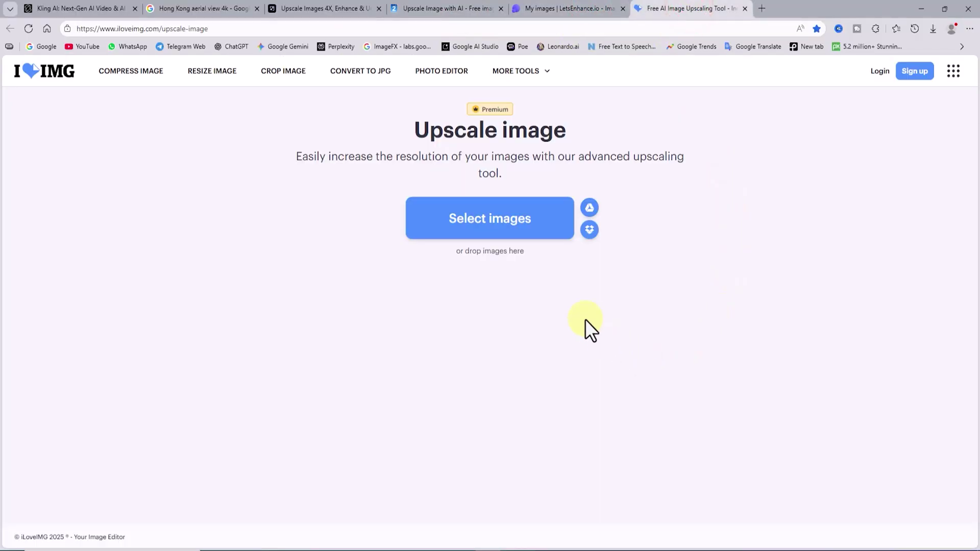
left_click(553, 215)
left_click(421, 412)
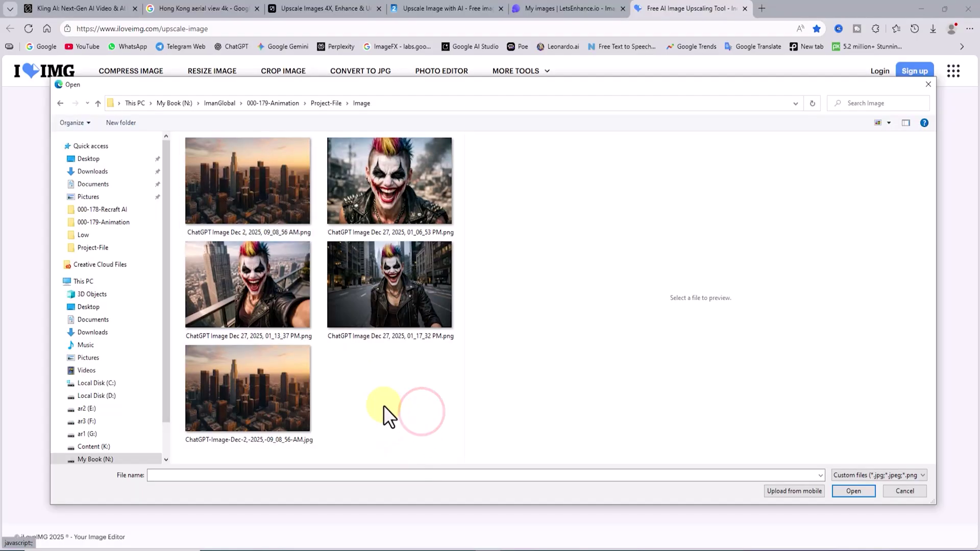
left_click(290, 398)
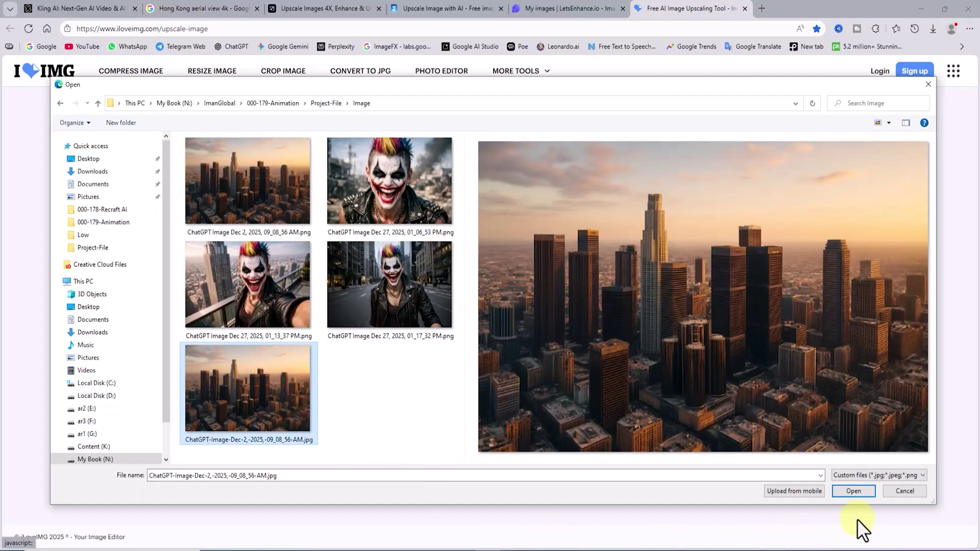
left_click(868, 491)
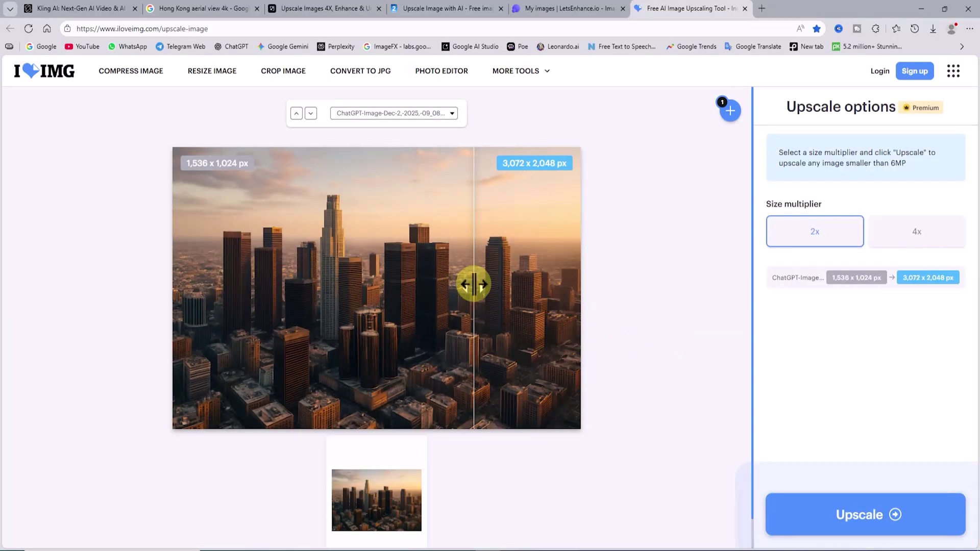
left_click(930, 513)
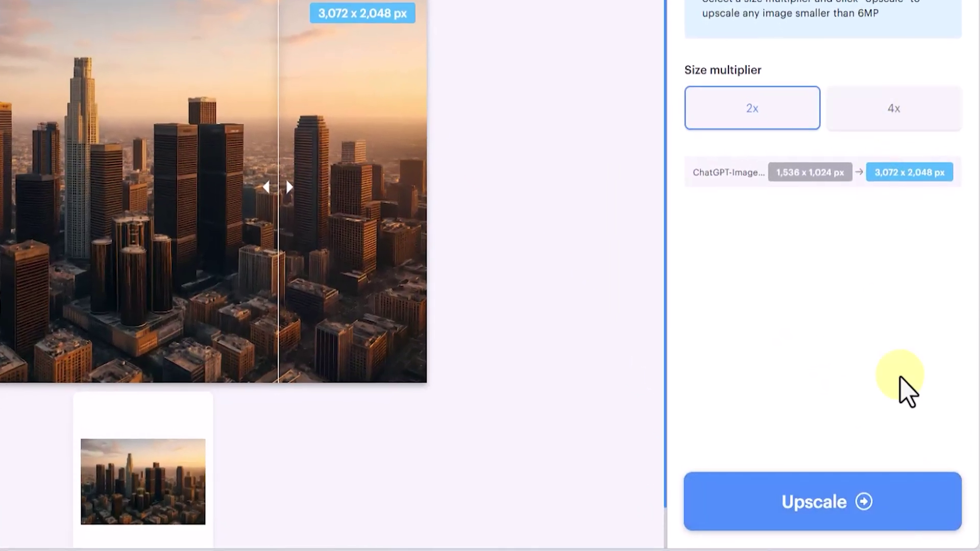
left_click(929, 525)
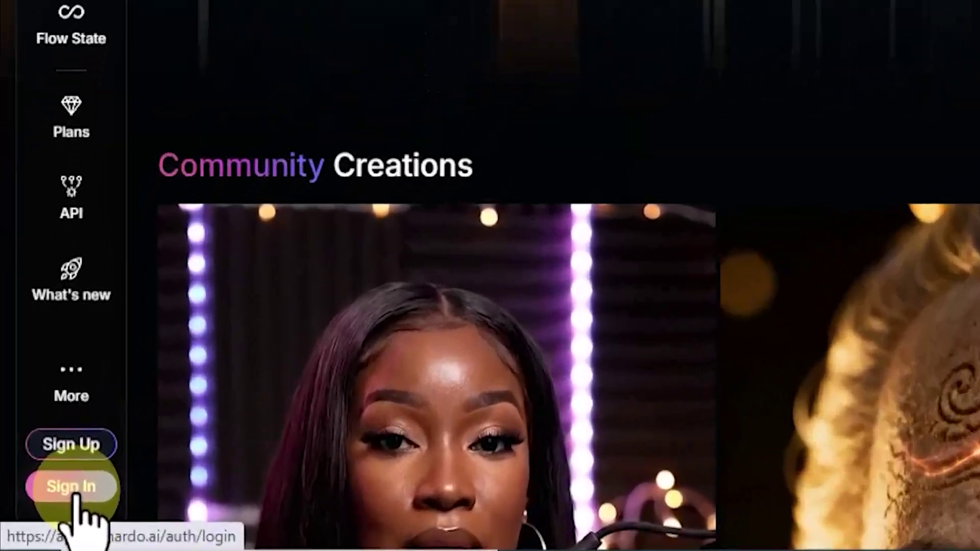
Sign in to Leonardo.Ai with a Google account and dismiss the What's New announcement.
left_click(30, 526)
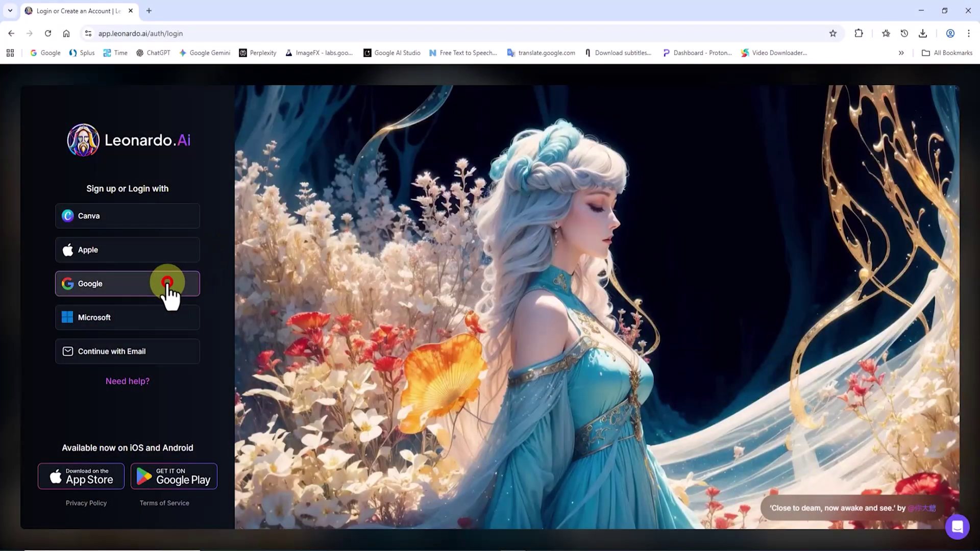
left_click(168, 284)
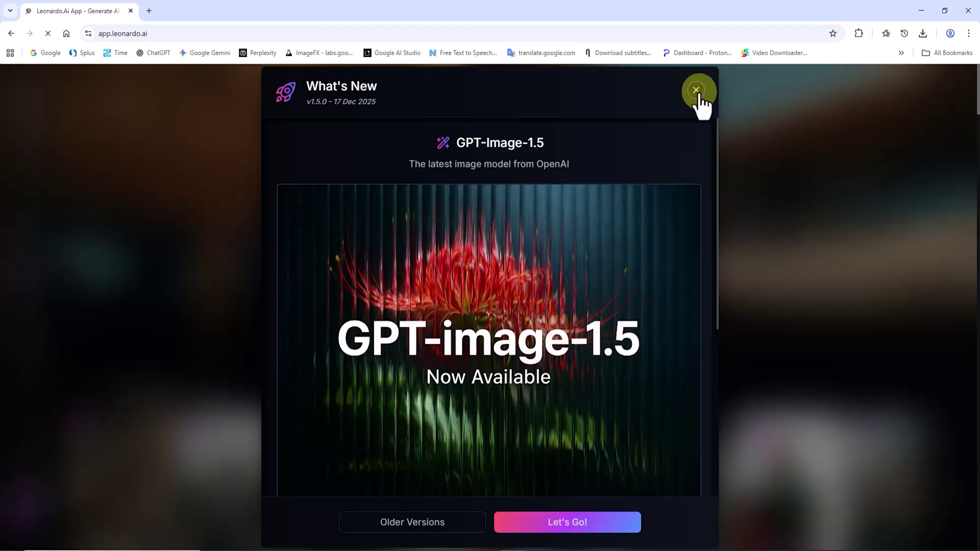
left_click(696, 91)
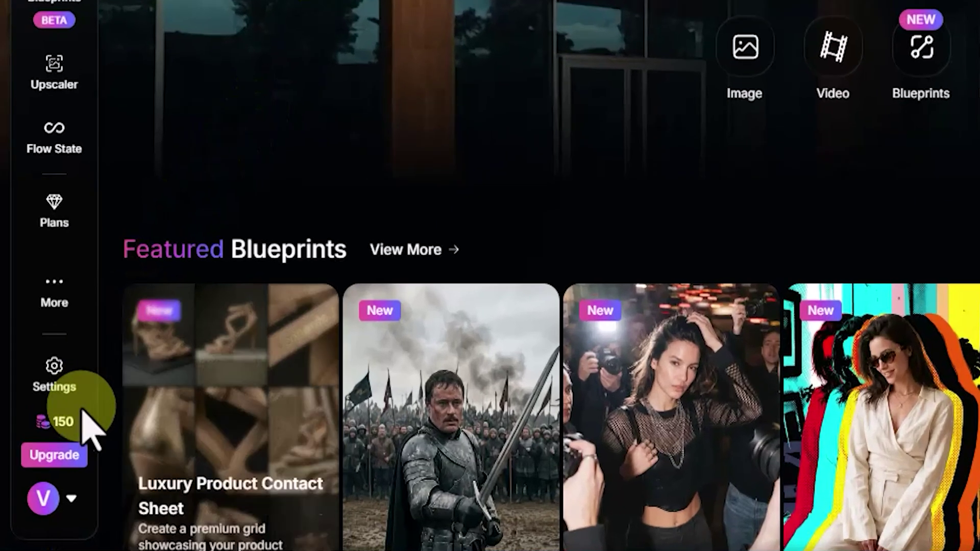
mouse_move(29, 486)
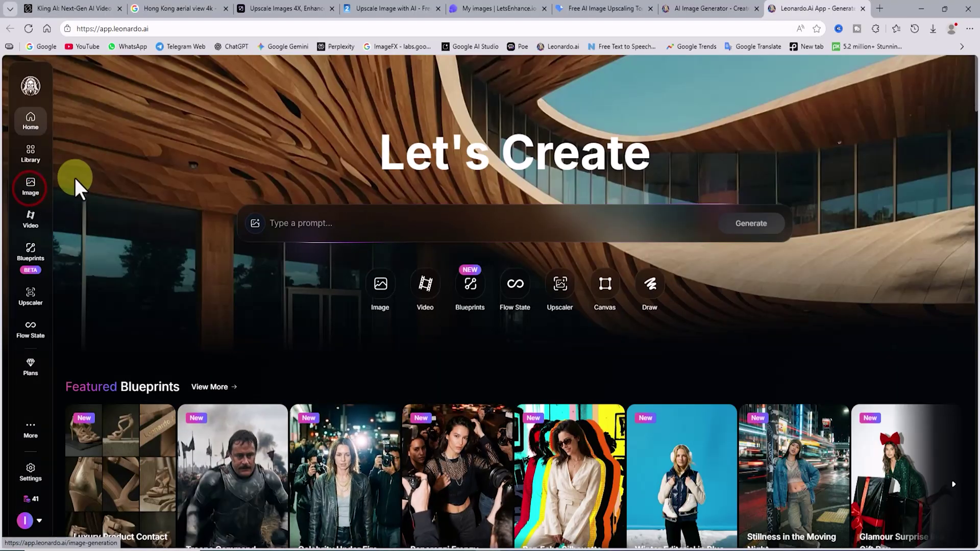
Paste the Hong Kong drone prompt on the Image page, with Prompt Enhance Off and Cinematic style.
left_click(75, 178)
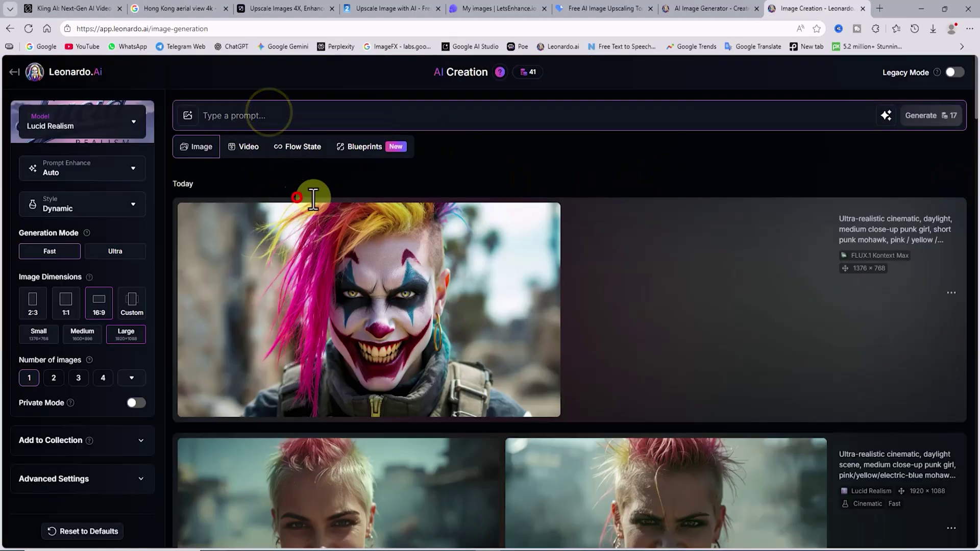
type("A dramatic aerial shot from a drone showcasing the suffocating density and overwhelming verticality of Hong Kong's cityscape. The camera is positioned fairly close to the high-rises, emphasizing their massive height as they squeeze tightly between steep, dark green mountains and the waters of Victoria Harbour. The angle should be from a point where countless pencil-thin residential towers and modern glass skyscrapers are visible layered upon one another, creating an impossibly dense, chaotic, and cinematic urban canyon. The scene should convey immense depth, dizzying altitude, and a sense of futuristic architectural compression, preferably at dusk for a moody atmosphere. Ultra-realistic, 8k high detail. Aspect Ratio 16:9")
left_click(107, 128)
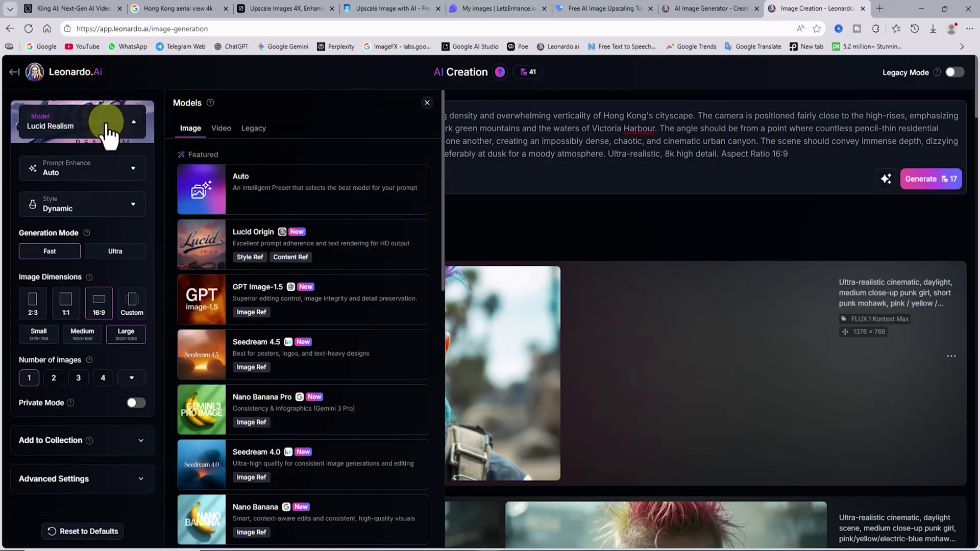
scroll(314, 262, "down", 3)
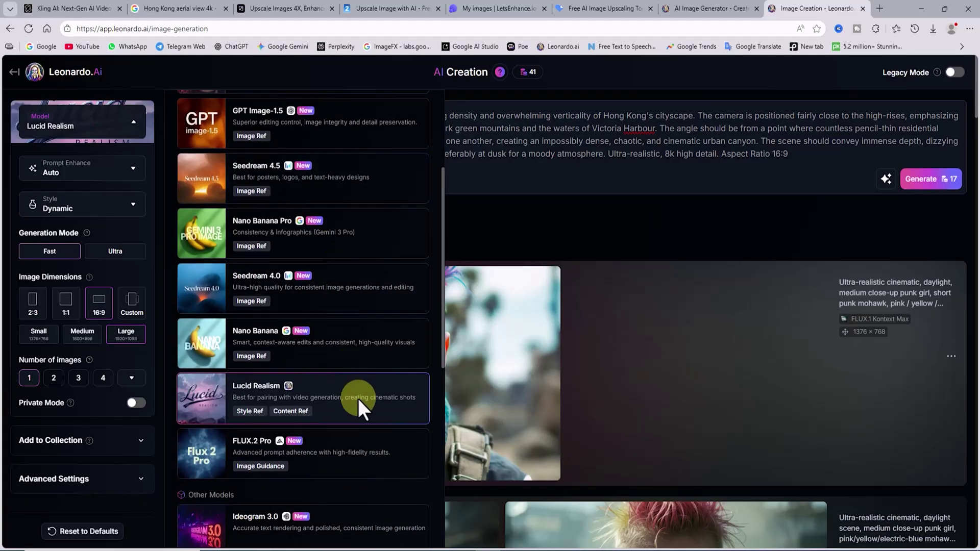
scroll(384, 394, "up", 3)
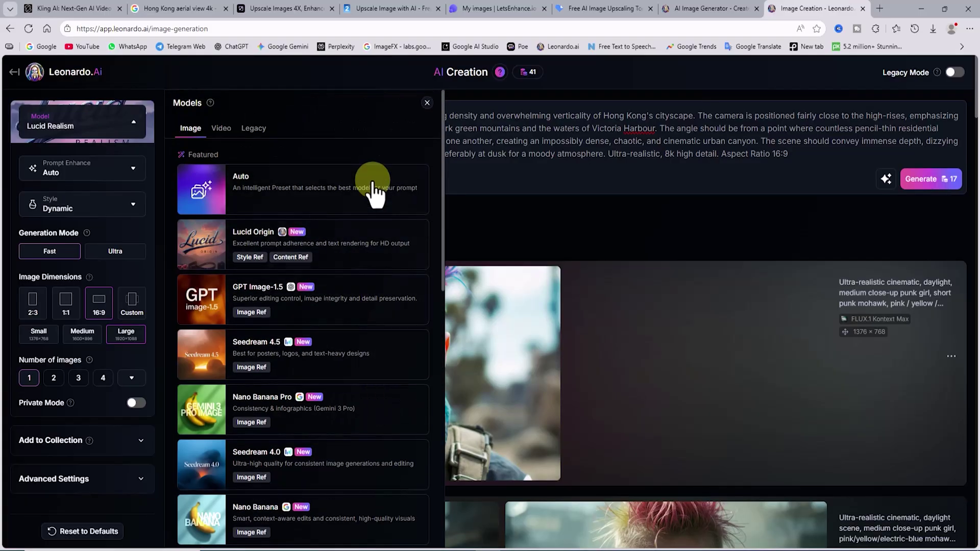
left_click(427, 104)
left_click(120, 169)
left_click(59, 265)
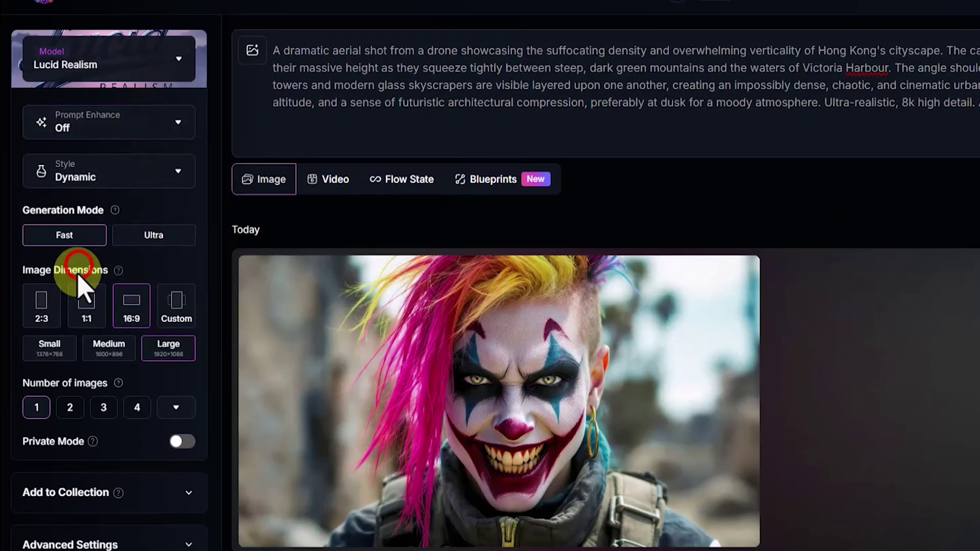
left_click(159, 174)
left_click(95, 249)
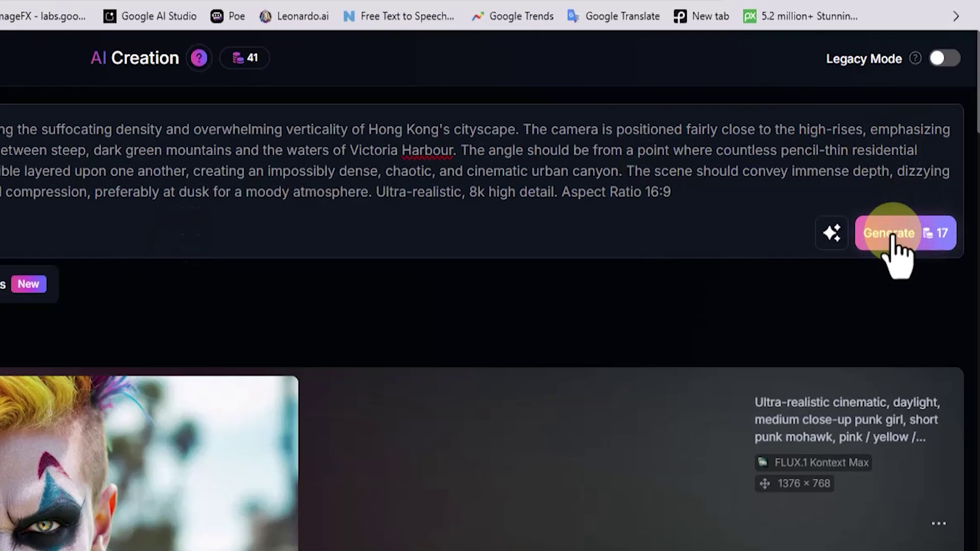
Generate the Hong Kong skyline image and inspect it full-window at 125% zoom.
left_click(918, 177)
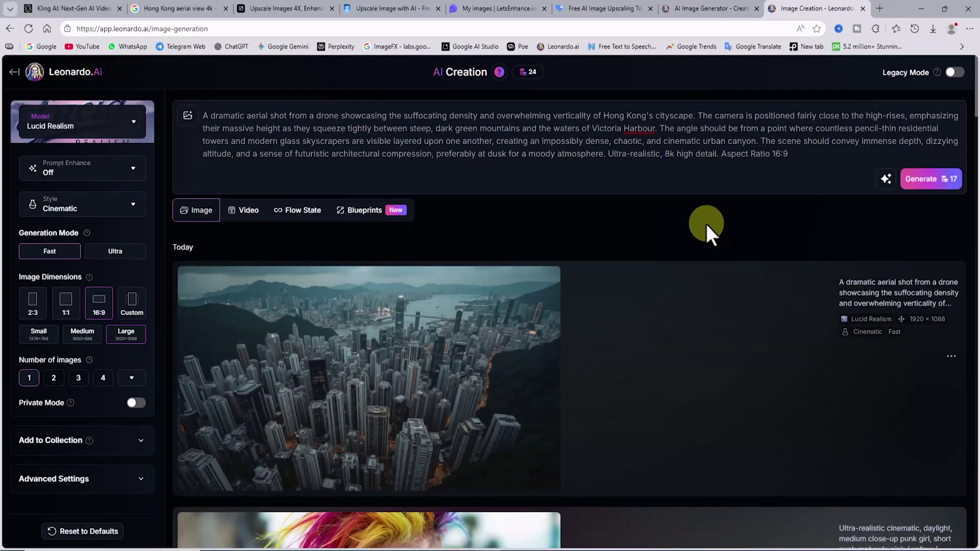
left_click(437, 403)
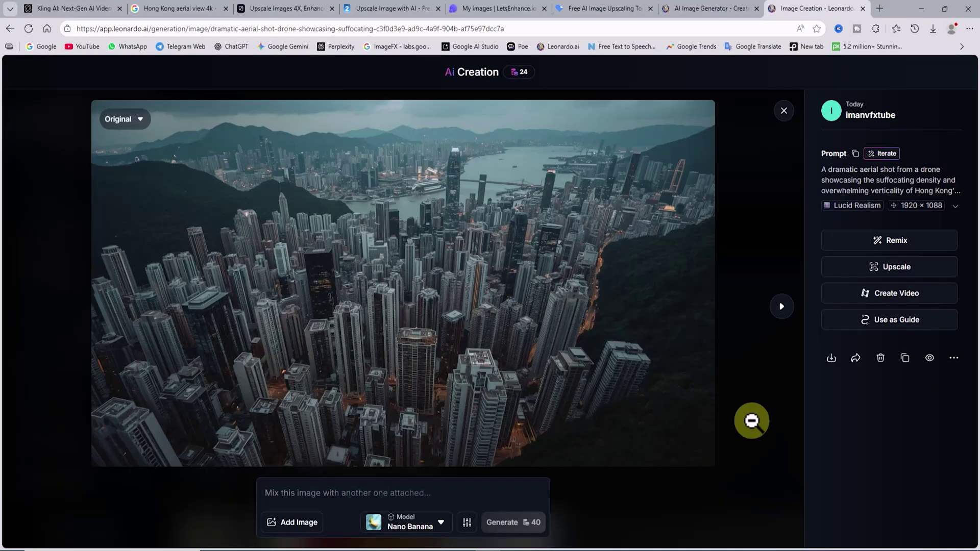
left_click(449, 343)
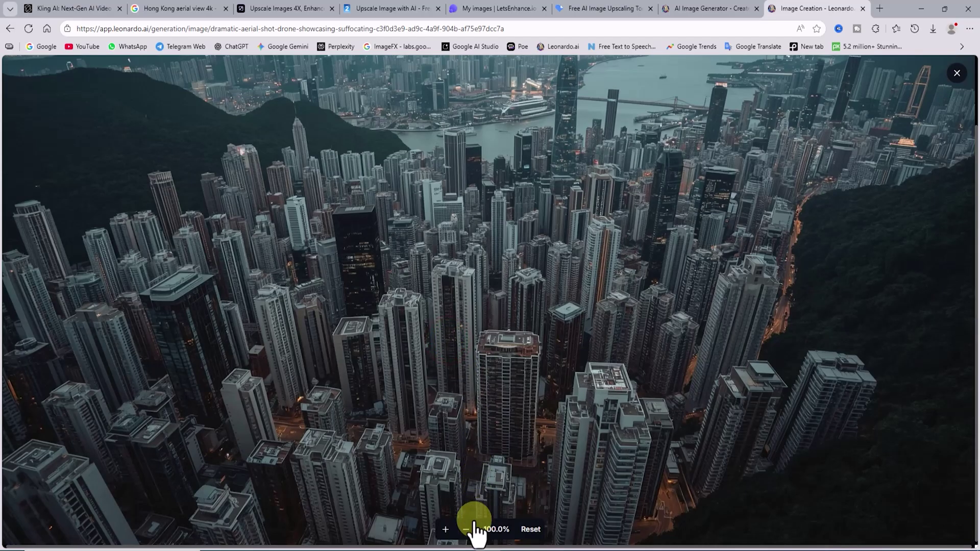
left_click(444, 531)
left_click_drag(446, 322, 658, 365)
scroll(637, 301, "up", 5)
scroll(638, 301, "down", 5)
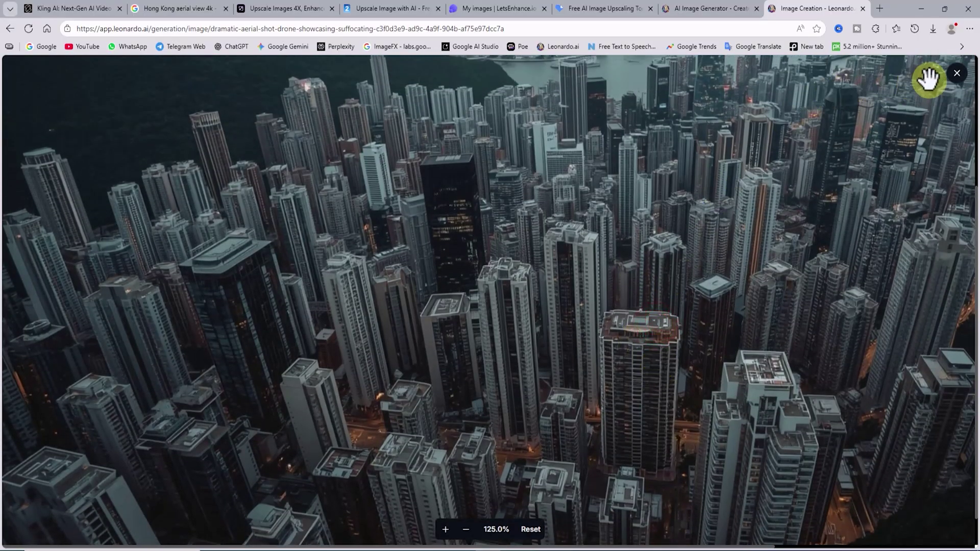
left_click(958, 73)
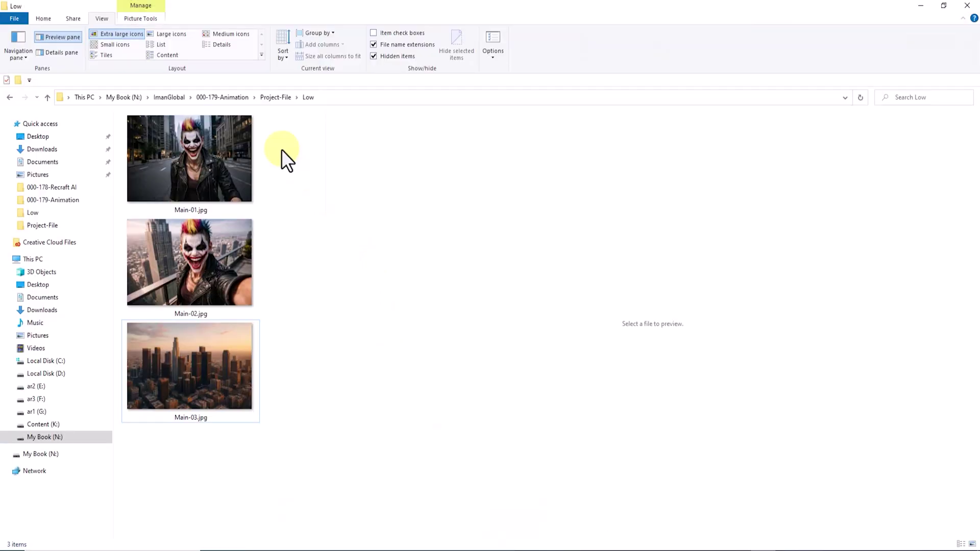
left_click(237, 155)
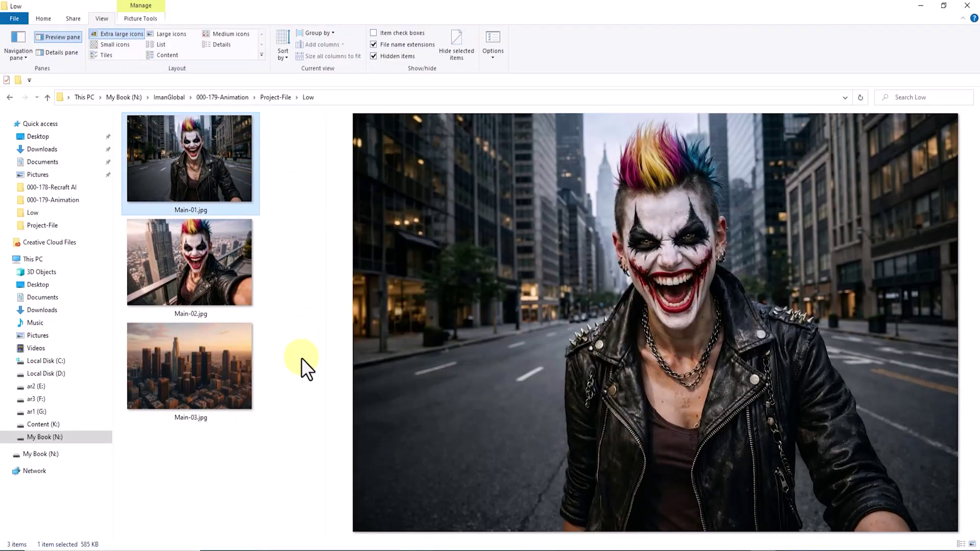
left_click(225, 386)
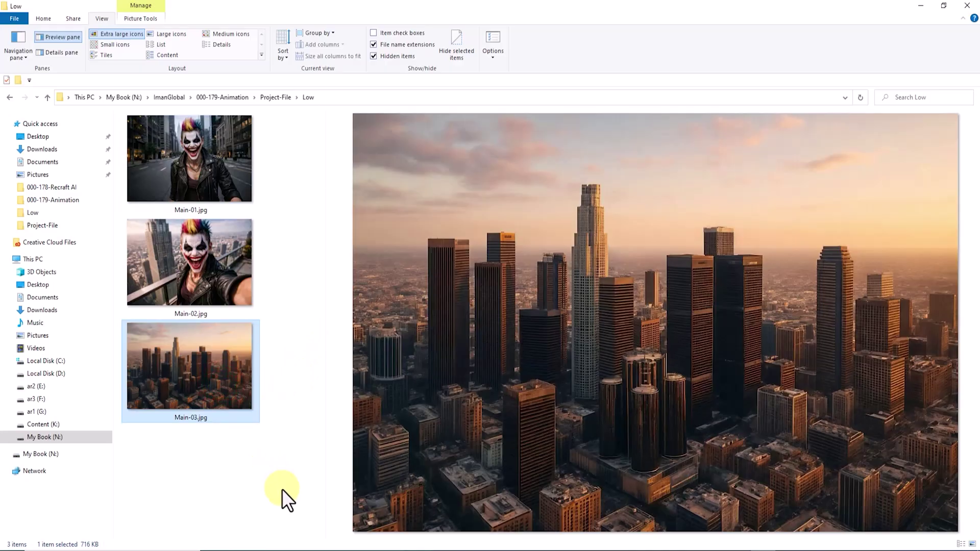
left_click(219, 266)
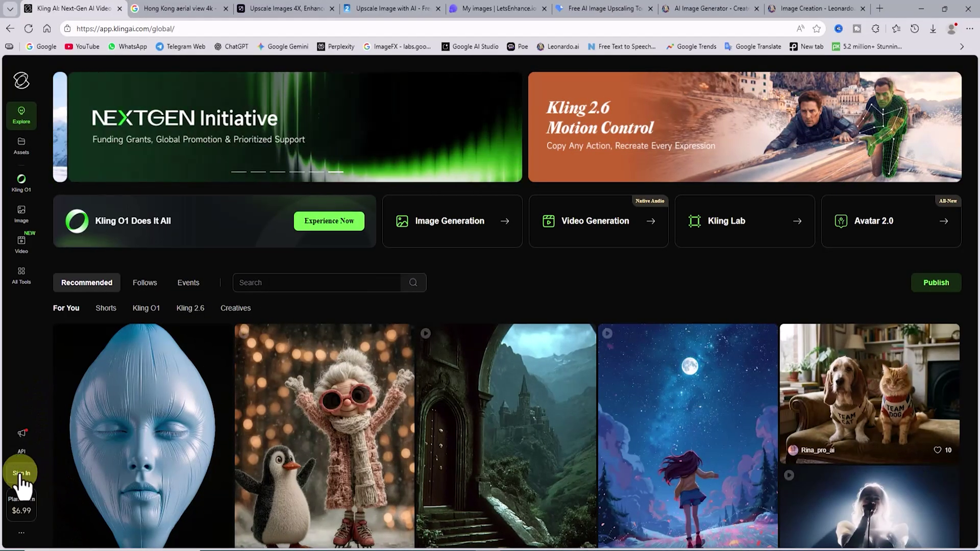
Sign in to Kling AI with Google, review the 166-credit trial package, and open the Video generator.
left_click(21, 474)
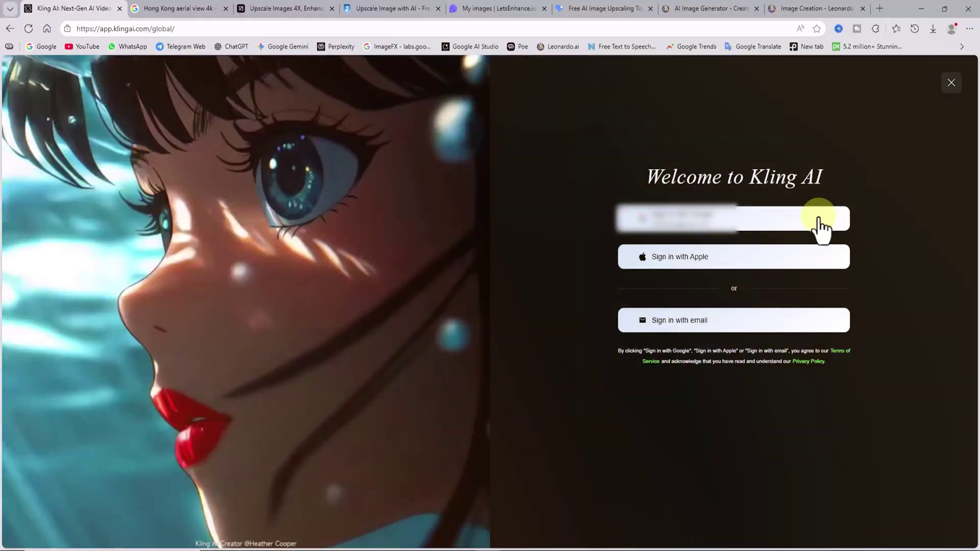
left_click(817, 217)
left_click(559, 294)
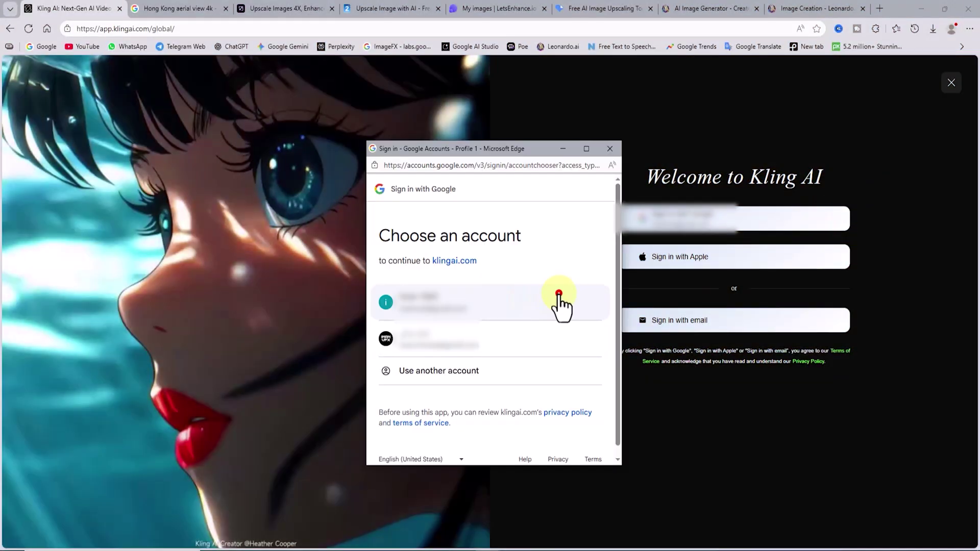
left_click(588, 405)
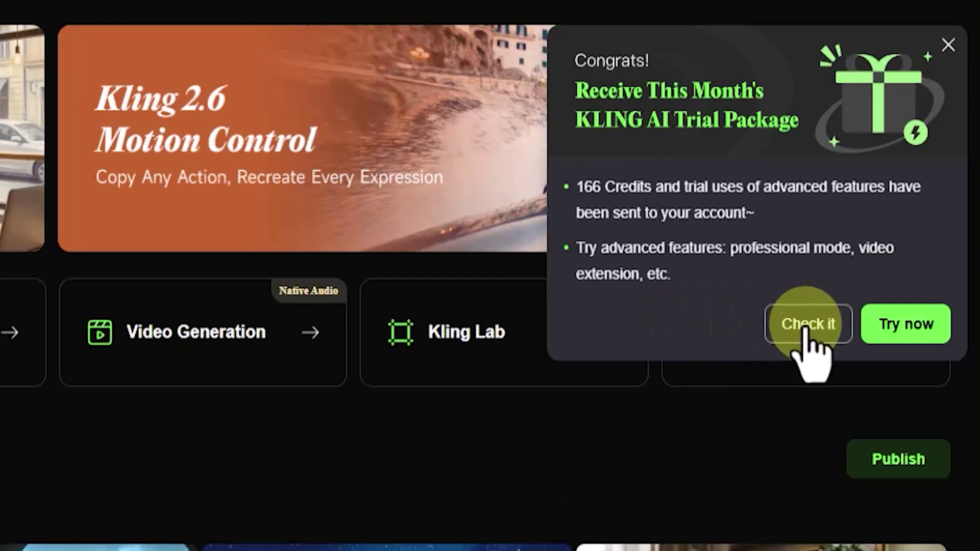
left_click(805, 324)
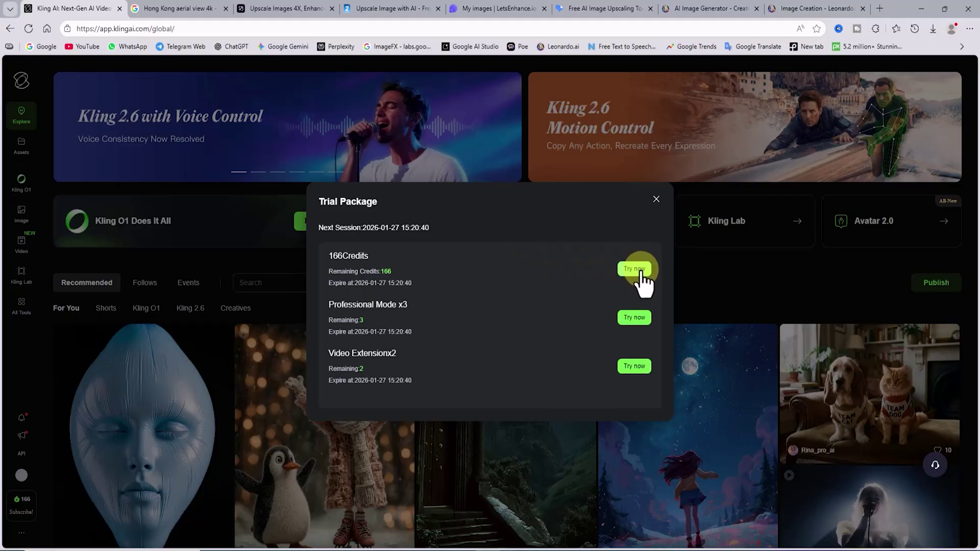
left_click(642, 272)
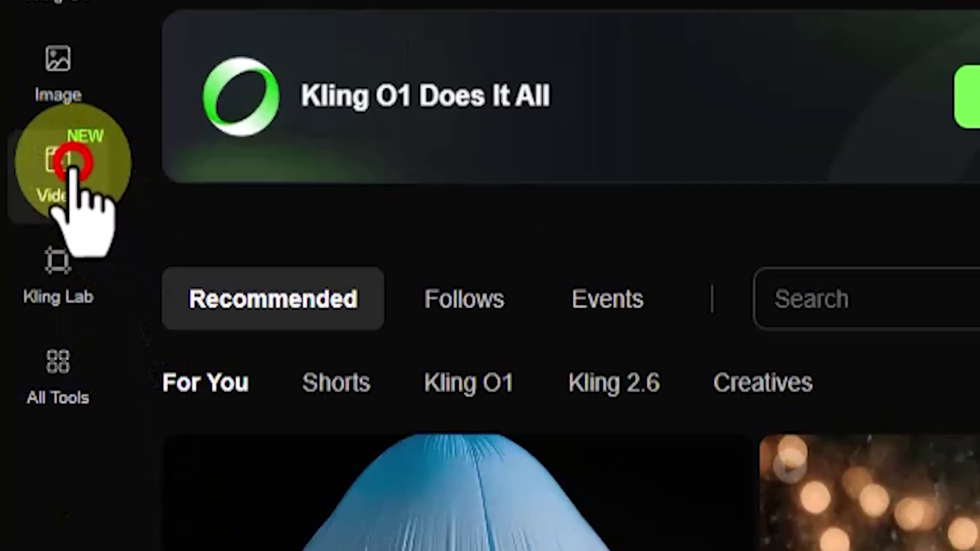
left_click(71, 164)
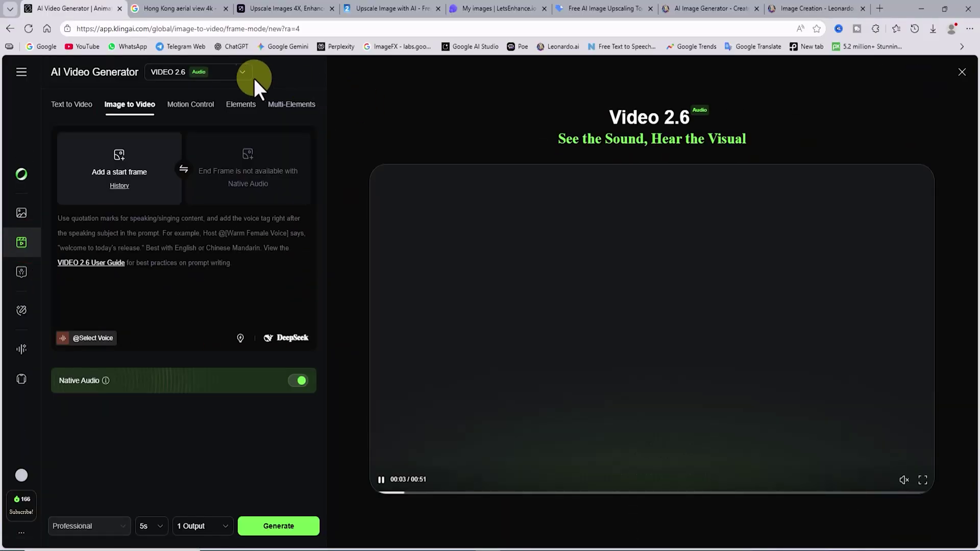
Switch the video model to VIDEO 2.5 Turbo and load Main-01.jpg as the start frame.
left_click(232, 71)
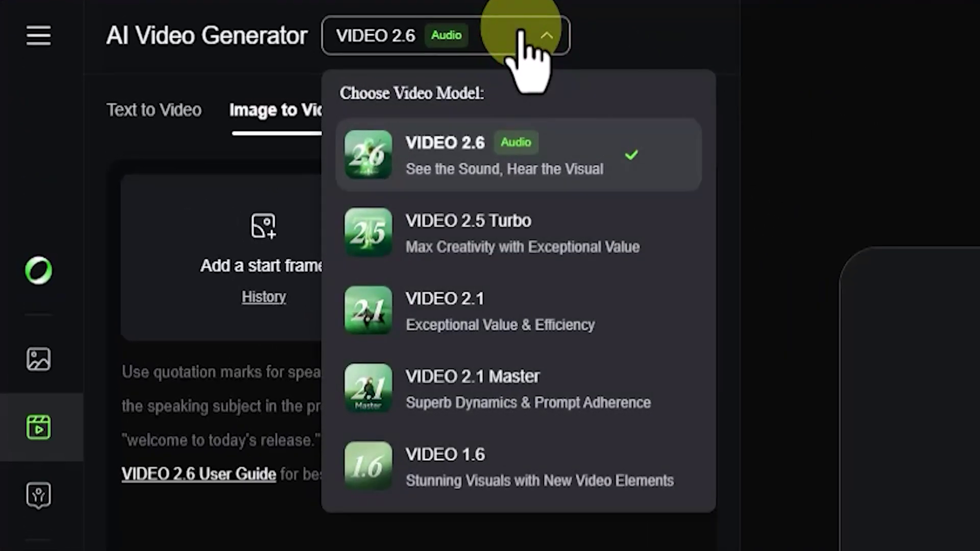
left_click(663, 229)
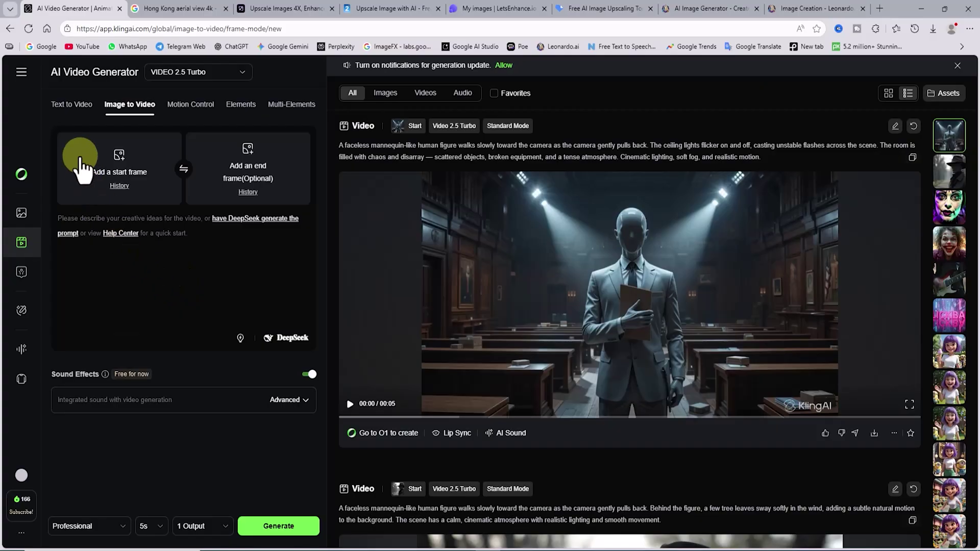
left_click(80, 162)
left_click(270, 192)
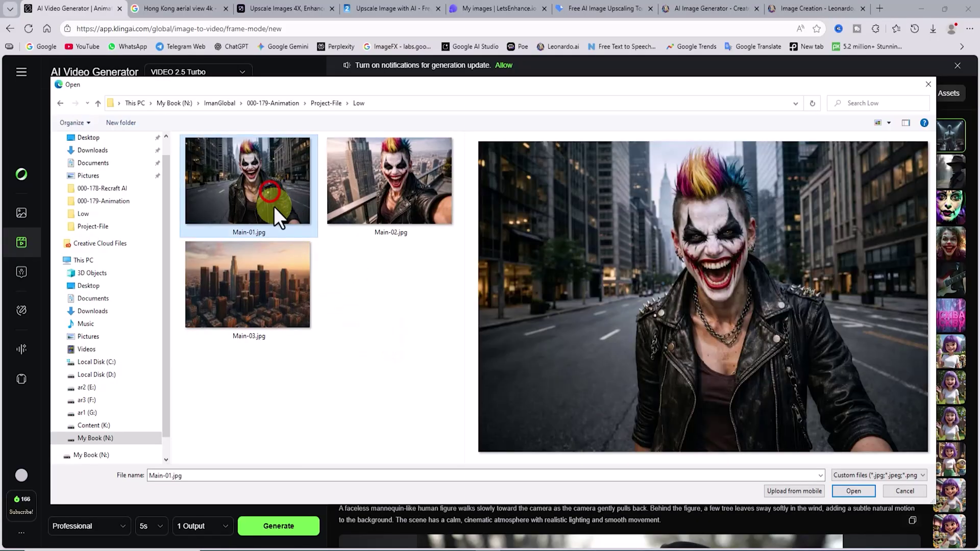
left_click(867, 488)
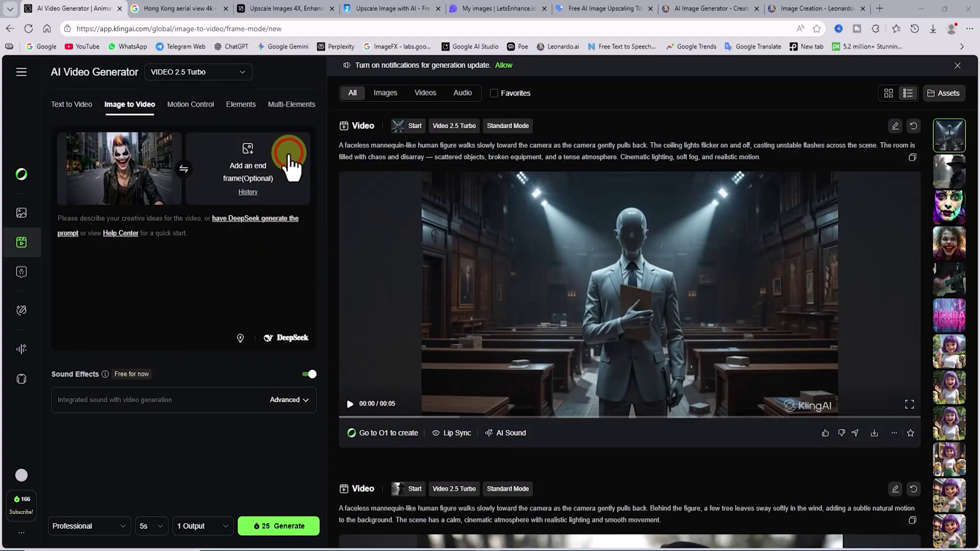
Add Main-03.jpg as the end frame and paste the drone flythrough prompt.
left_click(288, 156)
left_click(283, 357)
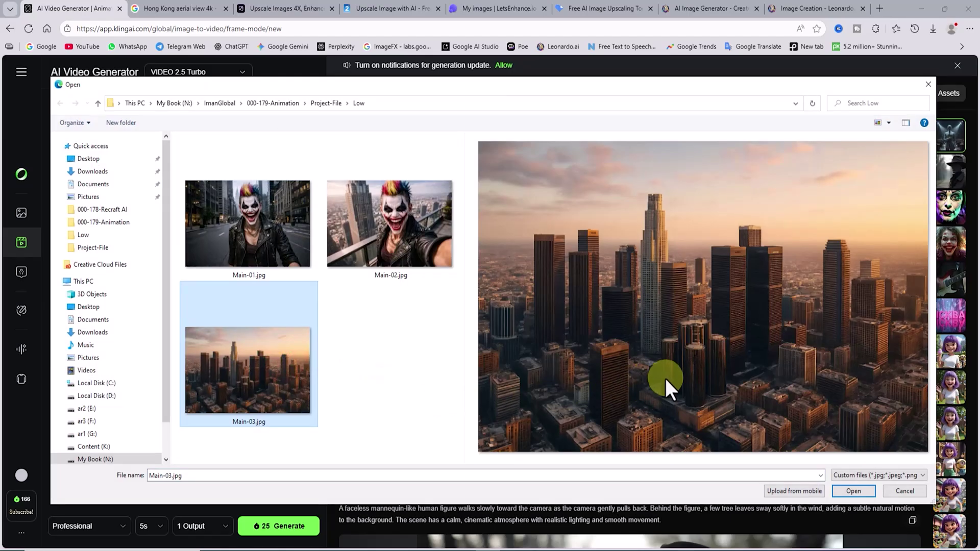
left_click(866, 491)
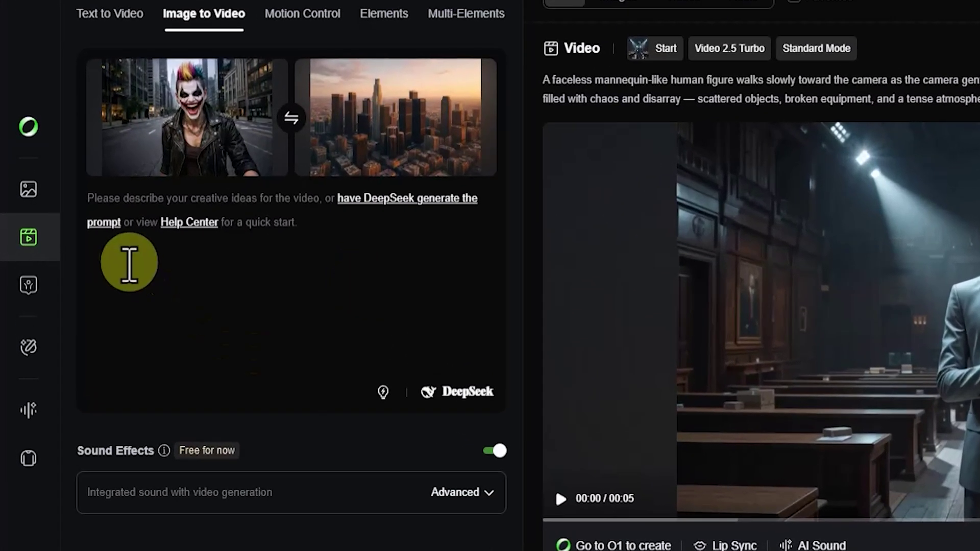
right_click(81, 250)
left_click(154, 380)
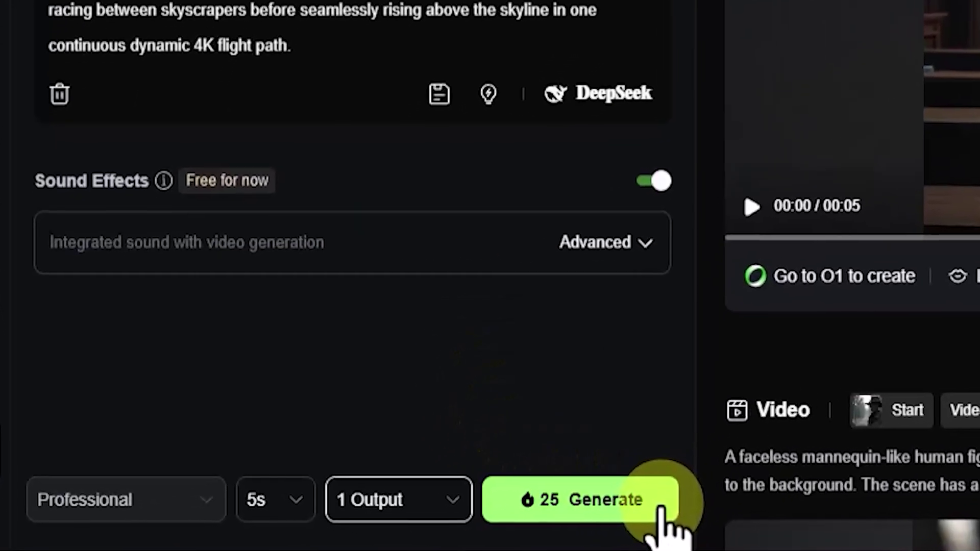
Generate the 5-second Joker-to-city FPV flythrough clip and watch it in fullscreen.
left_click(662, 508)
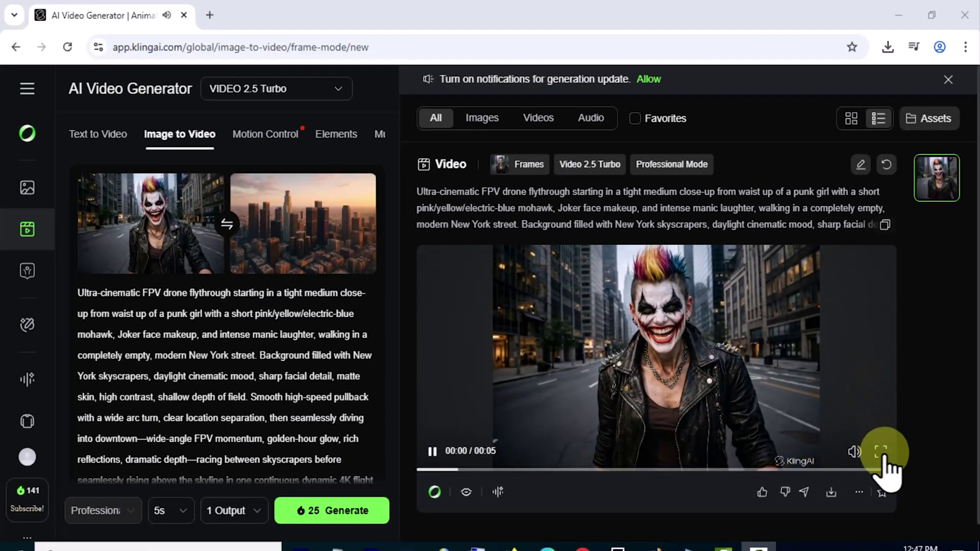
left_click(881, 452)
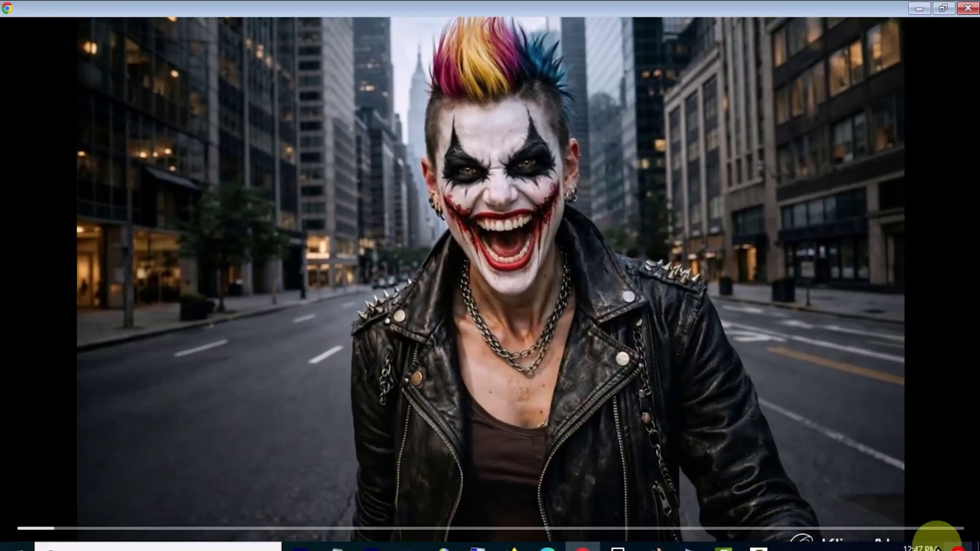
left_click(953, 545)
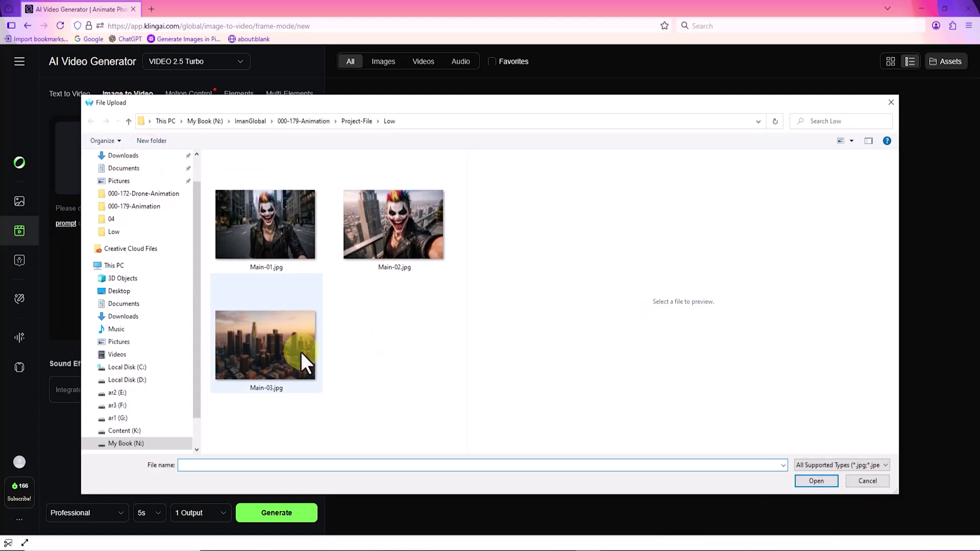
Load Main-03.jpg as the start frame and Main-02.jpg as the end frame.
left_click(277, 356)
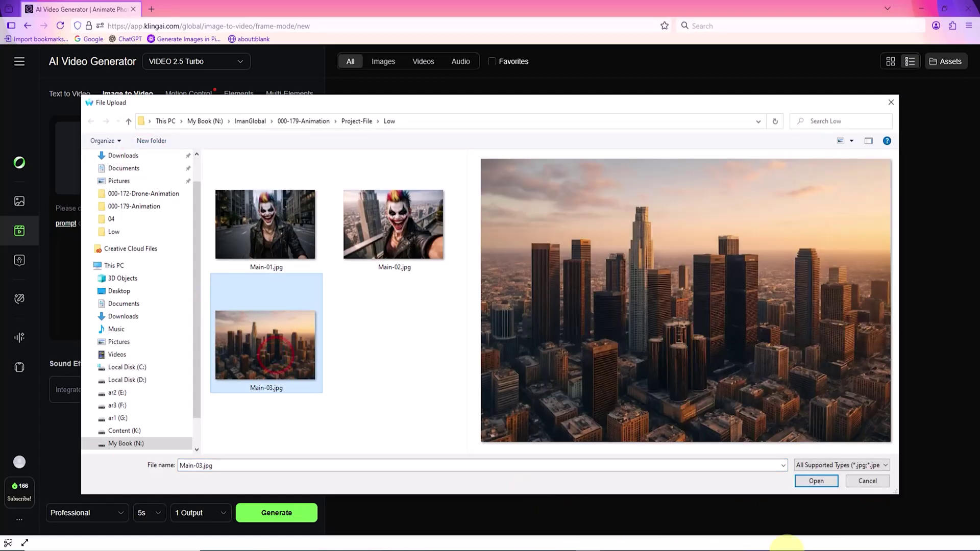
left_click(823, 482)
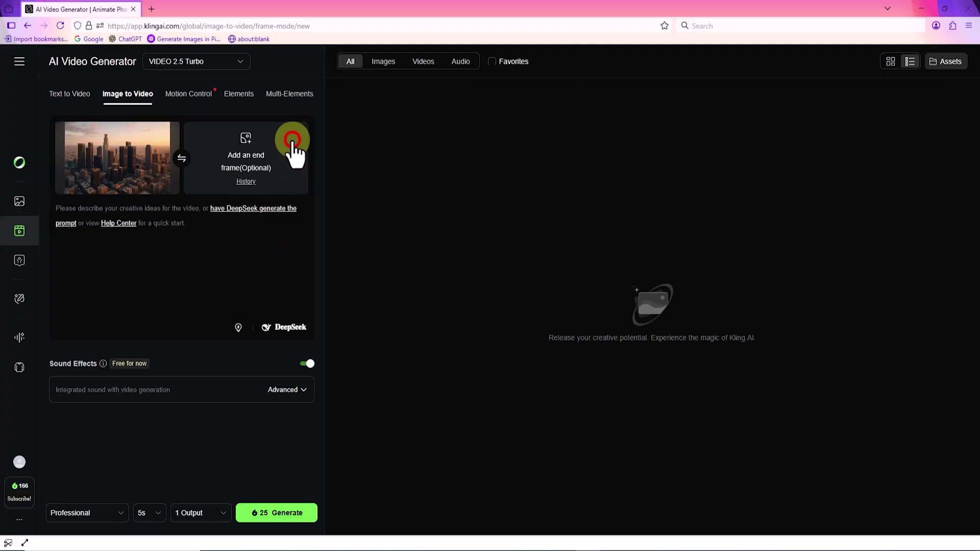
left_click(292, 141)
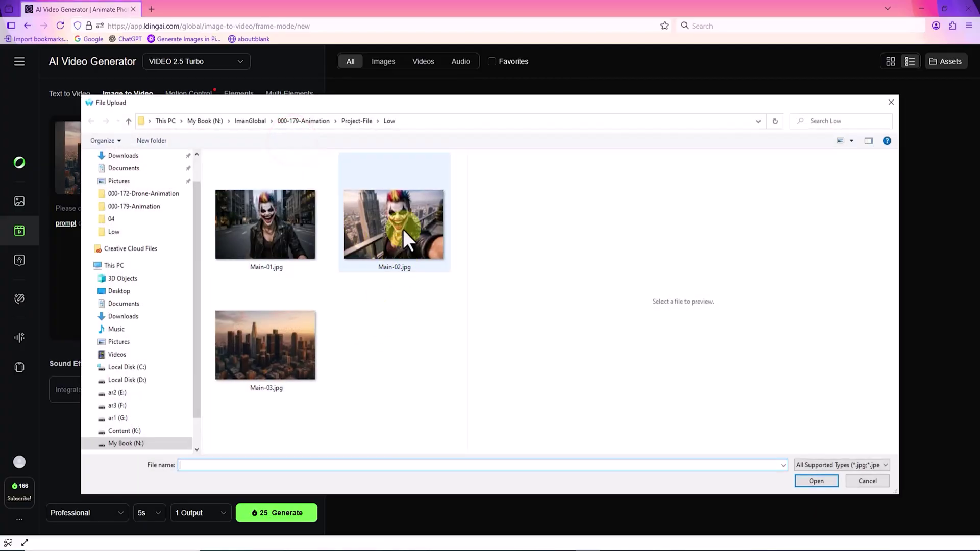
left_click(403, 229)
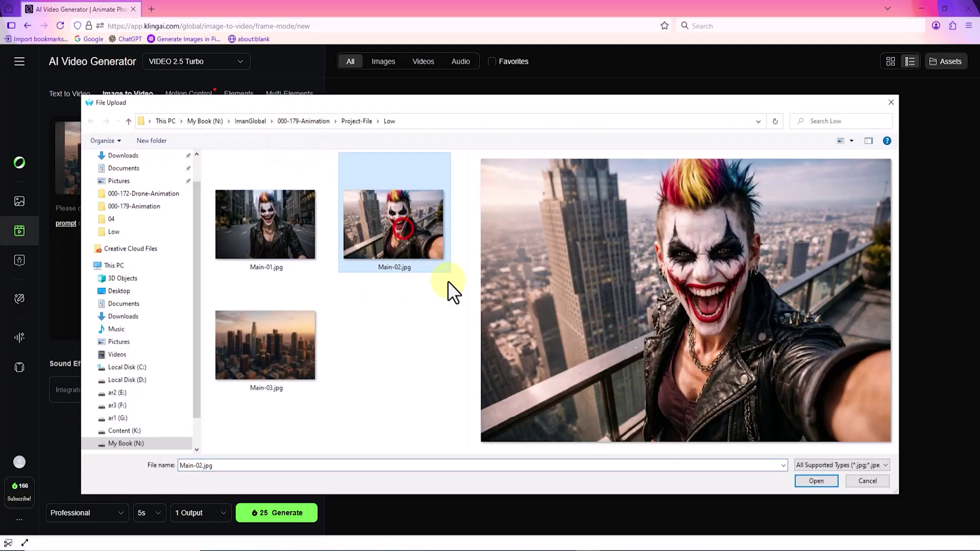
left_click(827, 481)
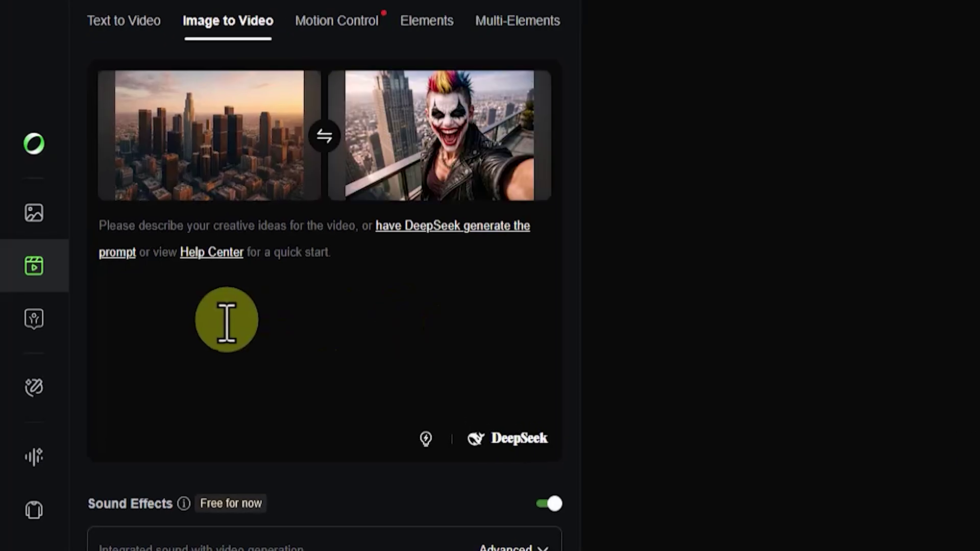
Paste the skyscraper-dive camera prompt, enable Sound Effects, and check 5s duration and 1 output.
right_click(294, 360)
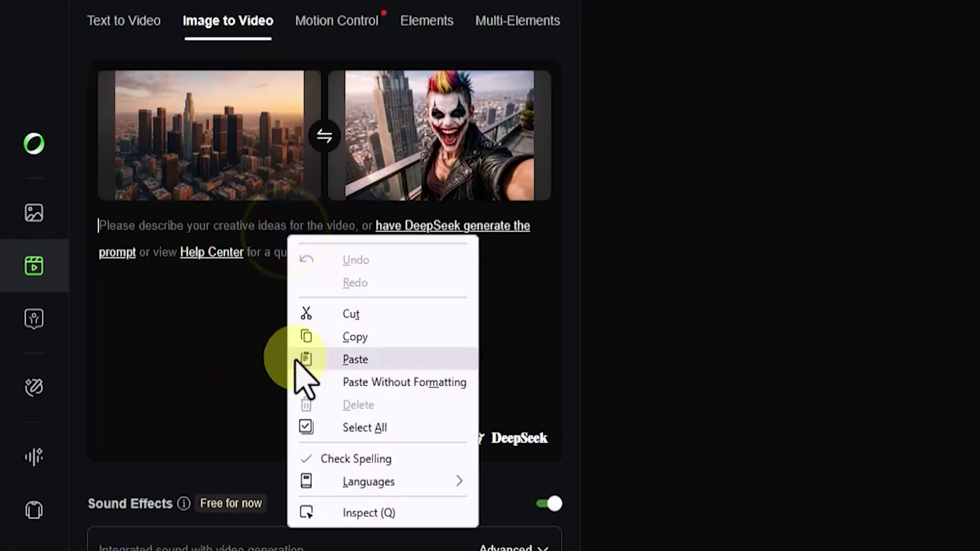
left_click(393, 365)
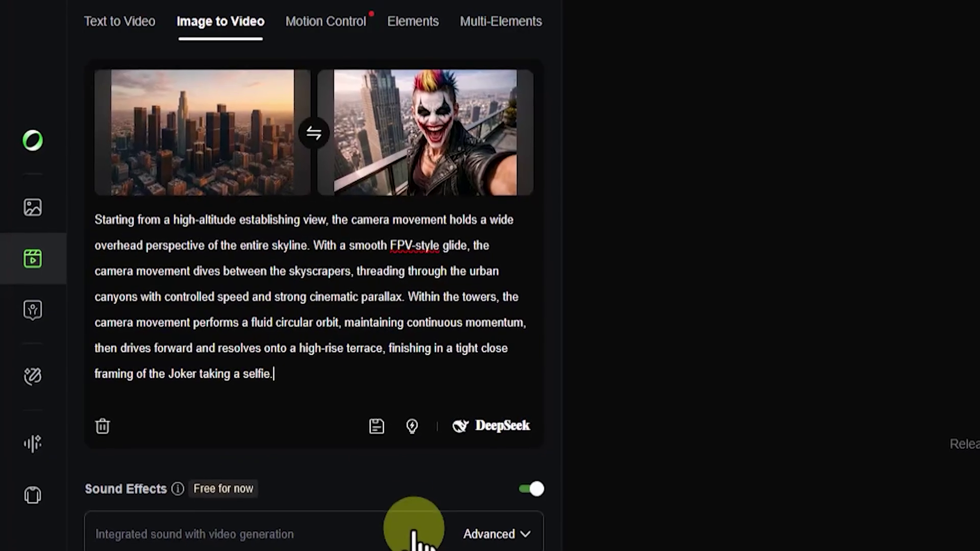
left_click(533, 503)
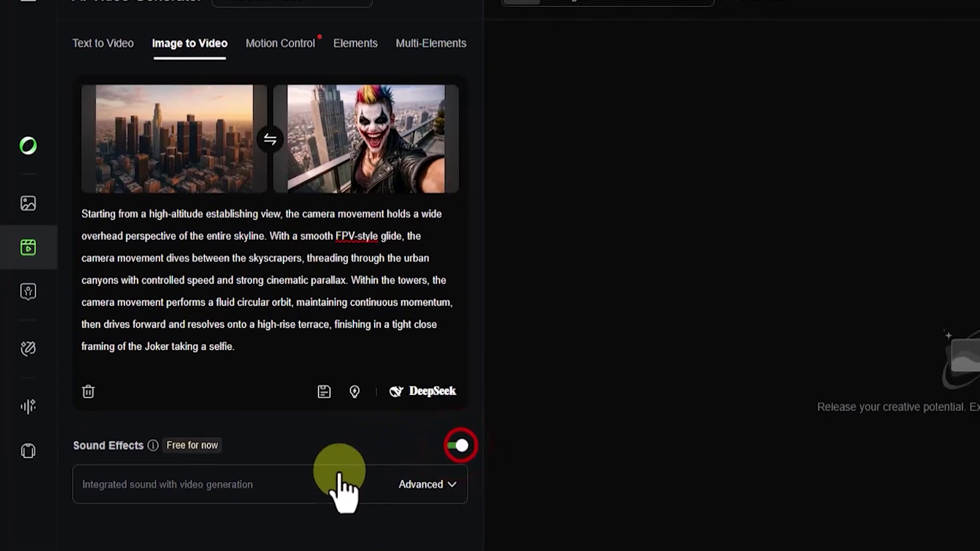
left_click(153, 513)
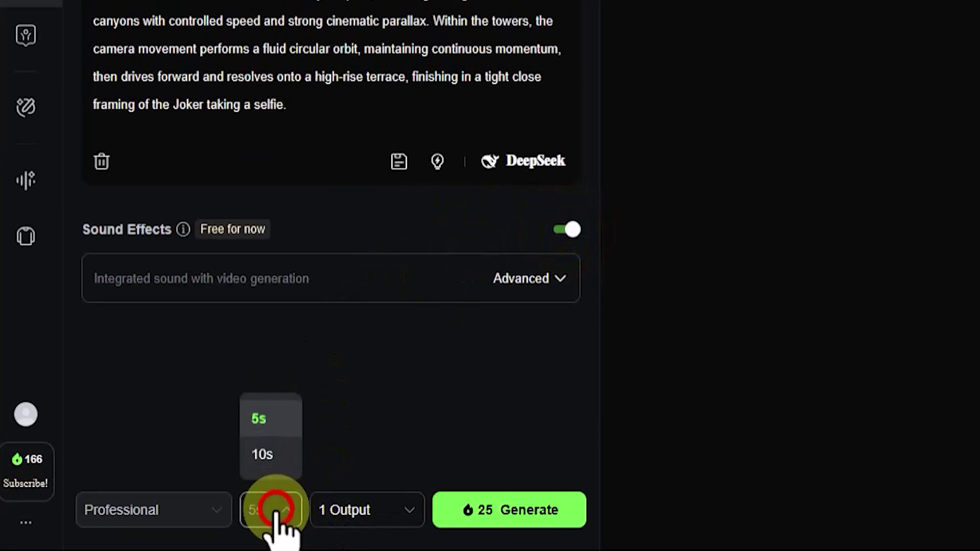
left_click(400, 510)
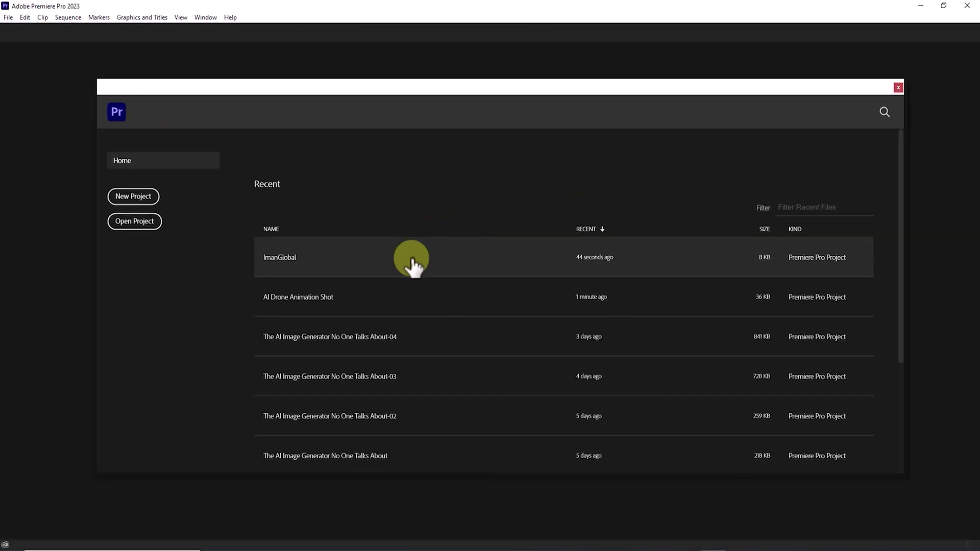
In the ImanGlobal project, import both Kling mp4 clips into the Project panel.
left_click(412, 261)
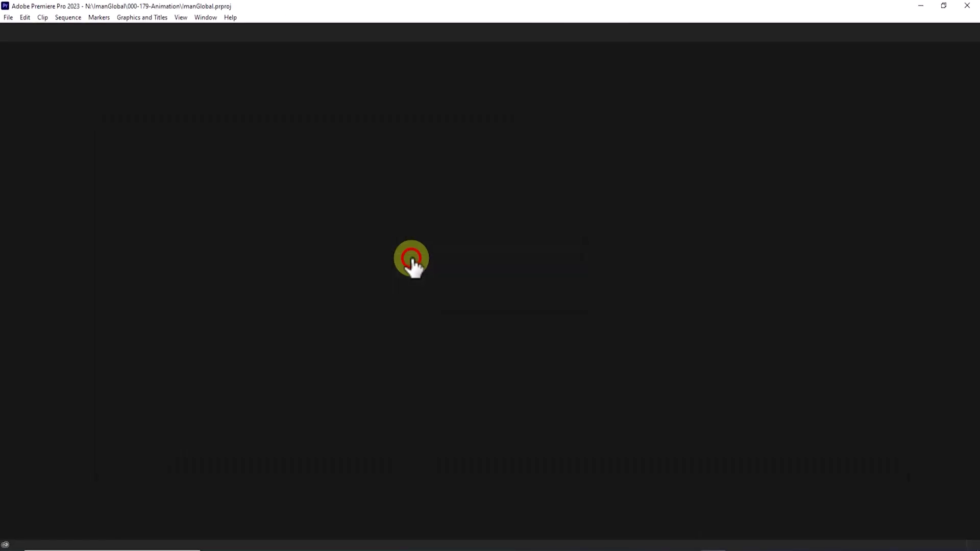
right_click(189, 149)
left_click(267, 224)
left_click_drag(461, 347, 265, 235)
left_click(850, 489)
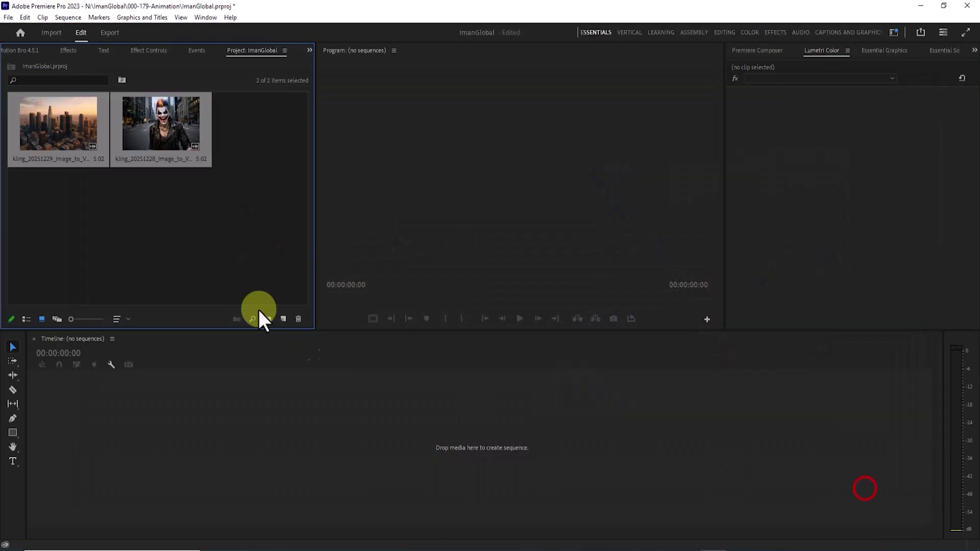
Place the Joker clip then the city clip back to back on the timeline and play the sequence.
left_click(164, 145)
left_click_drag(176, 112, 232, 414)
left_click_drag(50, 124, 507, 440)
key("minus")
key("minus")
key("minus")
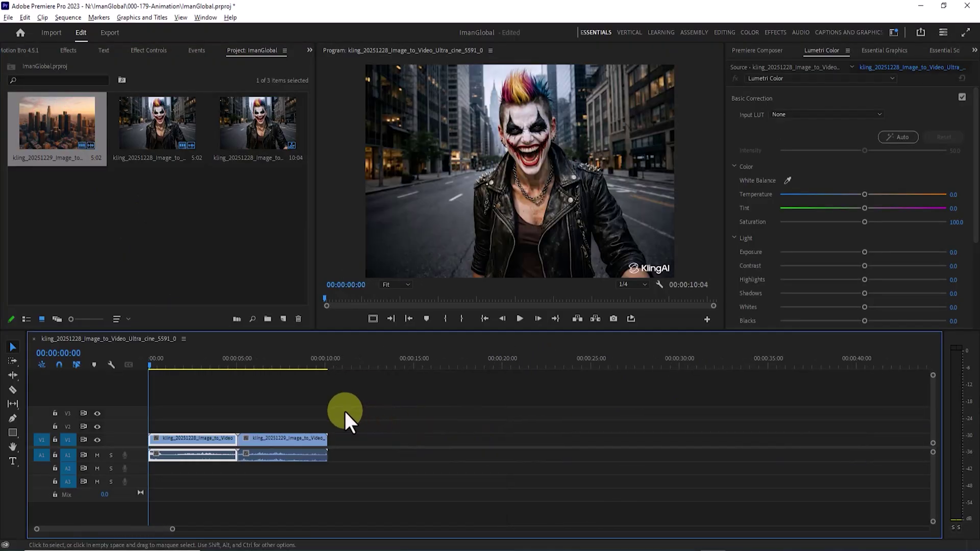
left_click(520, 318)
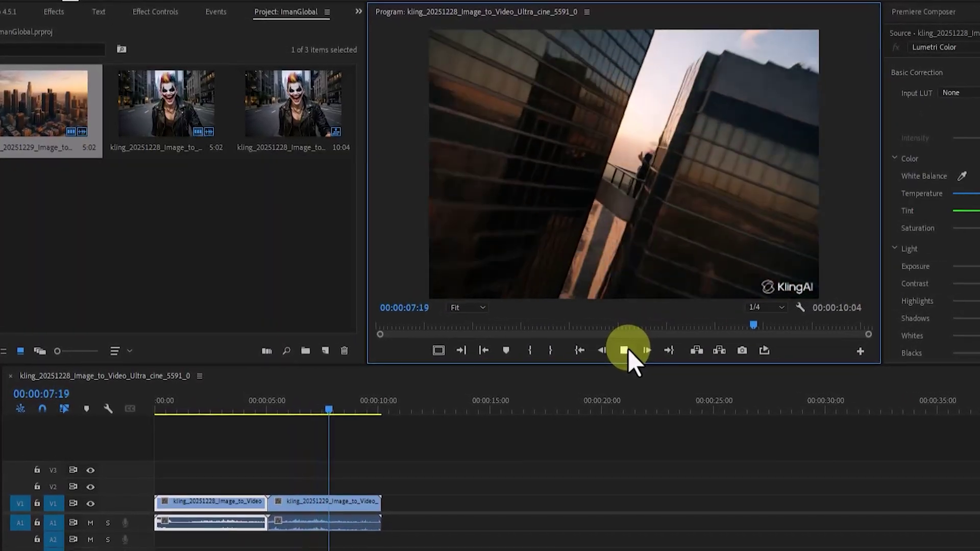
left_click(631, 352)
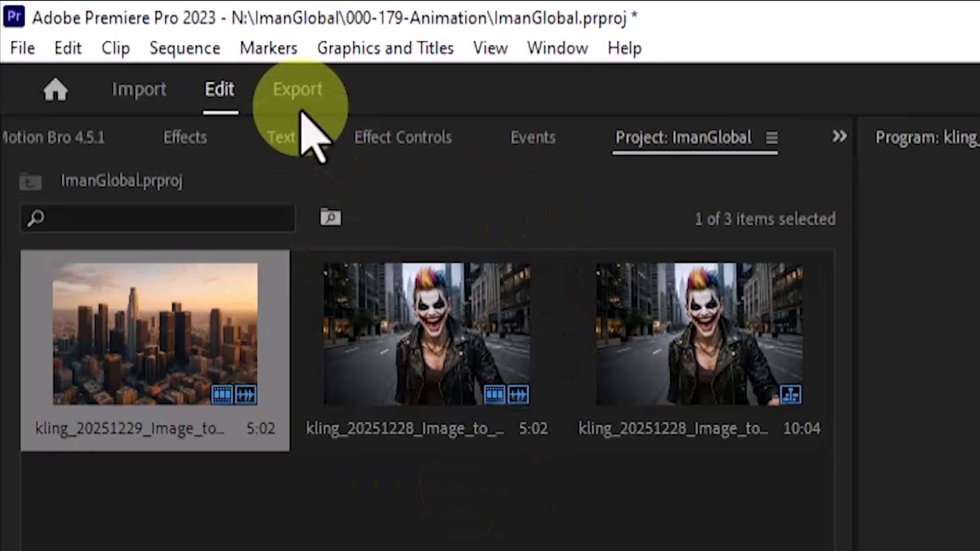
Name the export ImanGlobal.mp4 and save it in the Kling project folder.
left_click(310, 88)
double_click(339, 109)
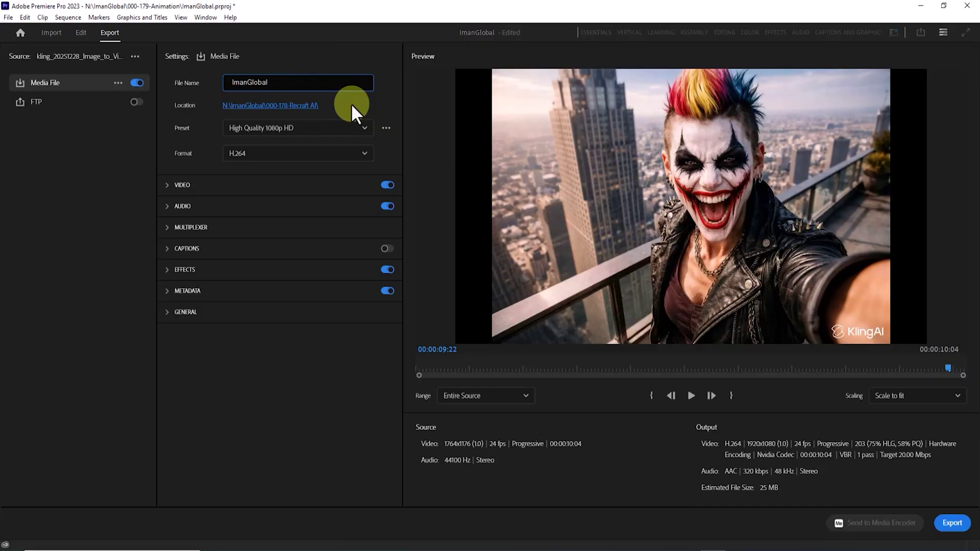
left_click(307, 106)
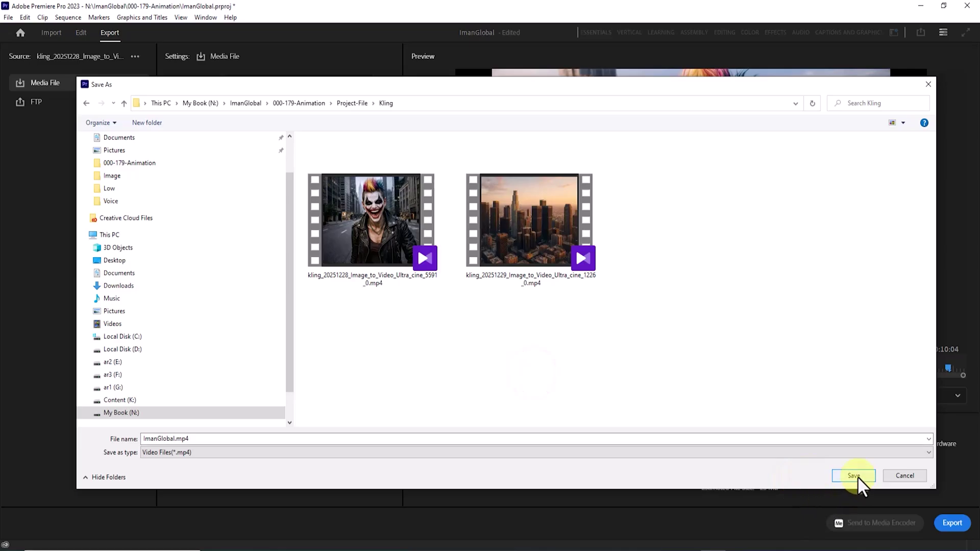
left_click(856, 477)
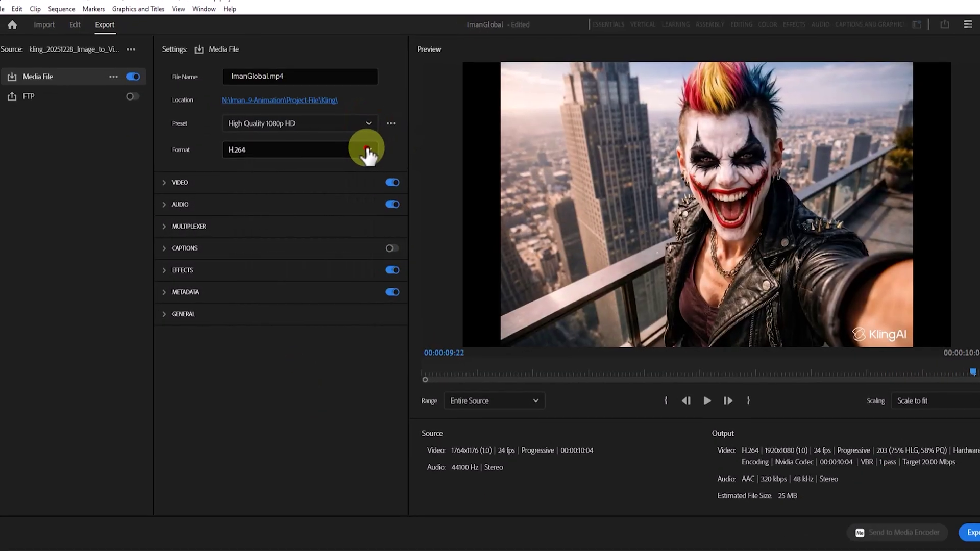
Keep the export format H.264 and preset High Quality 1080p HD.
left_click(366, 153)
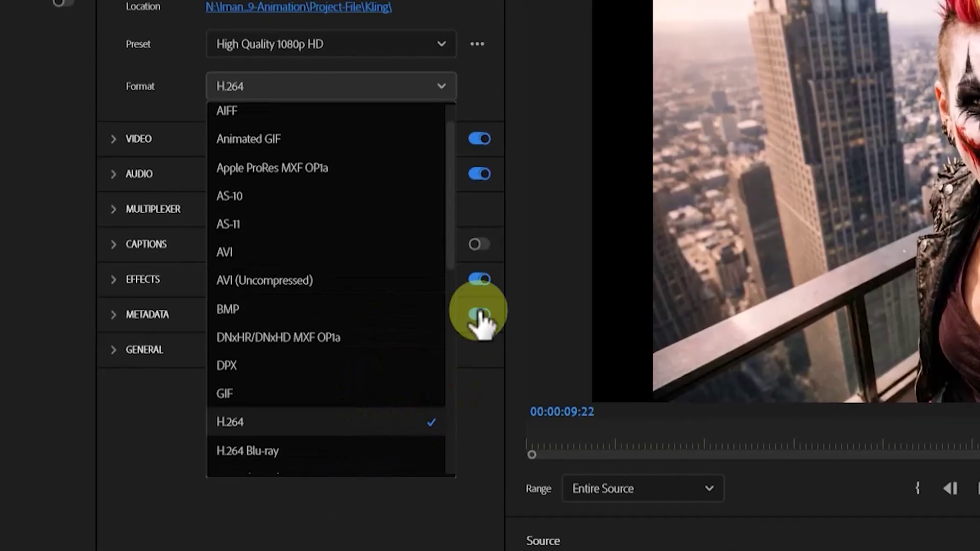
left_click(441, 83)
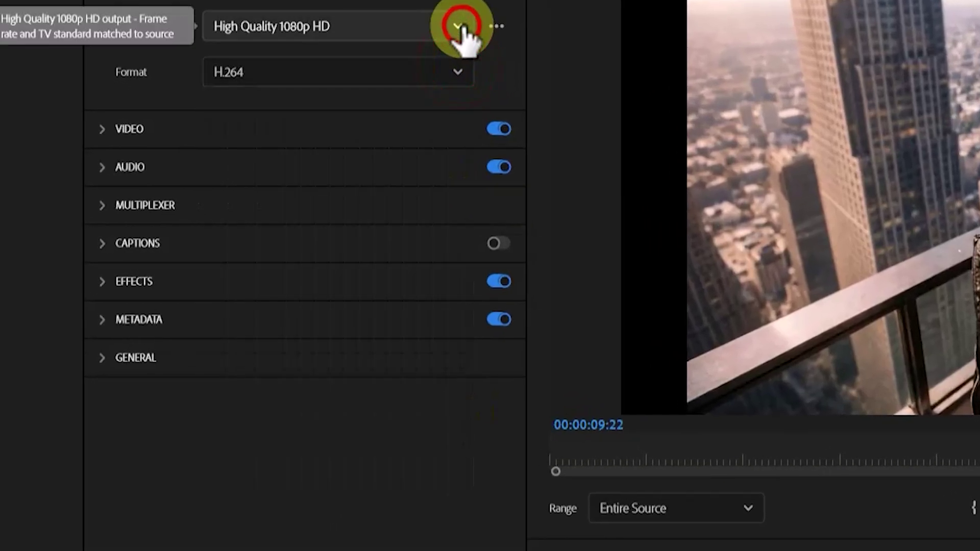
left_click(459, 26)
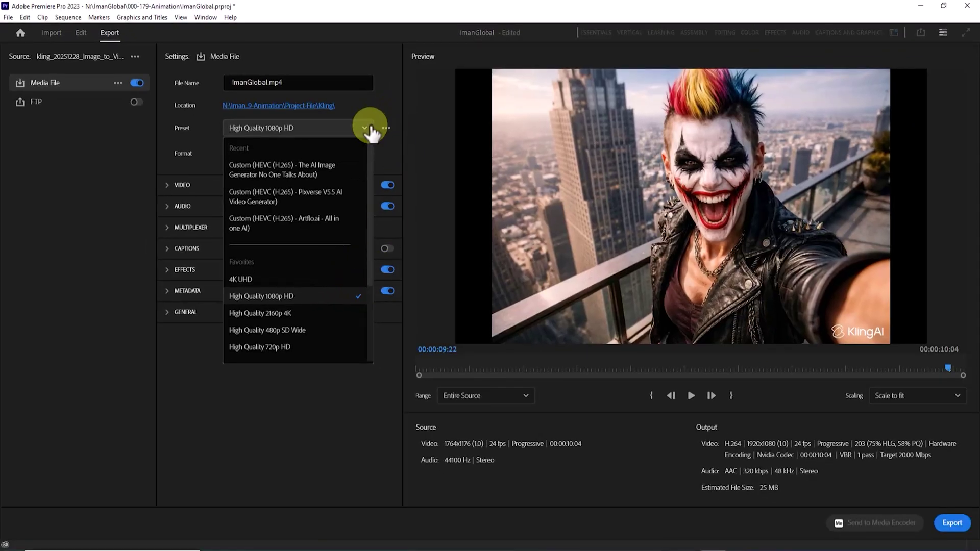
left_click(370, 130)
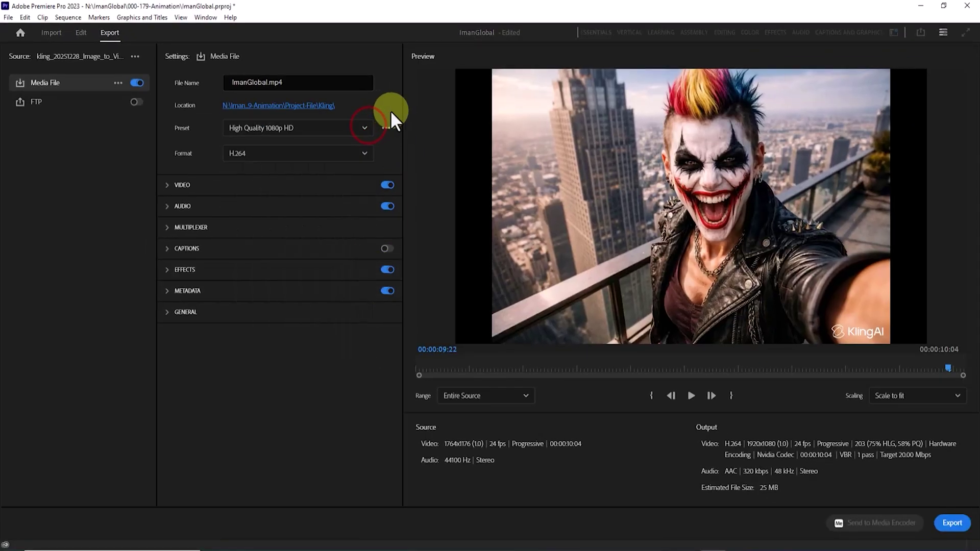